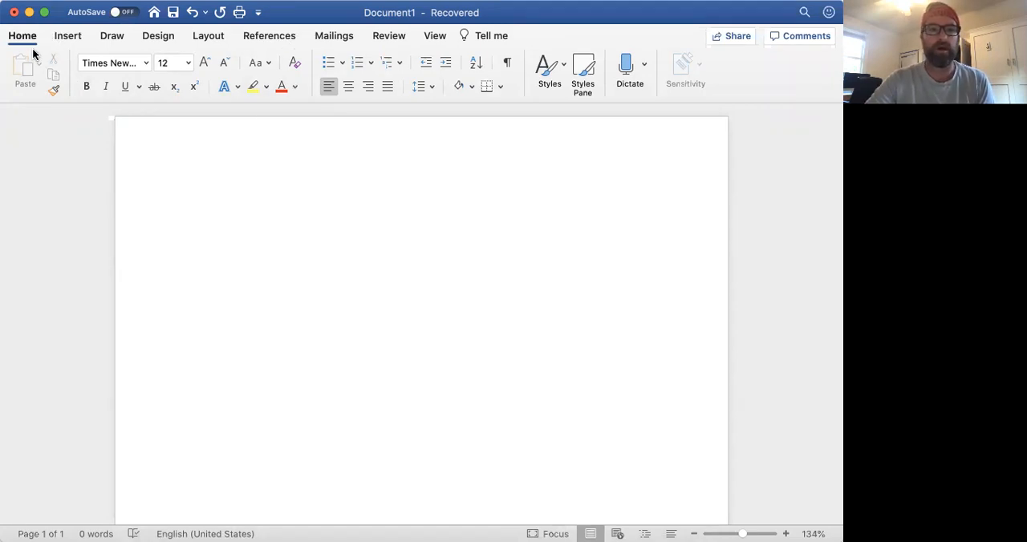
Step: Set the blank document's paragraph line spacing to Double
click(30, 0)
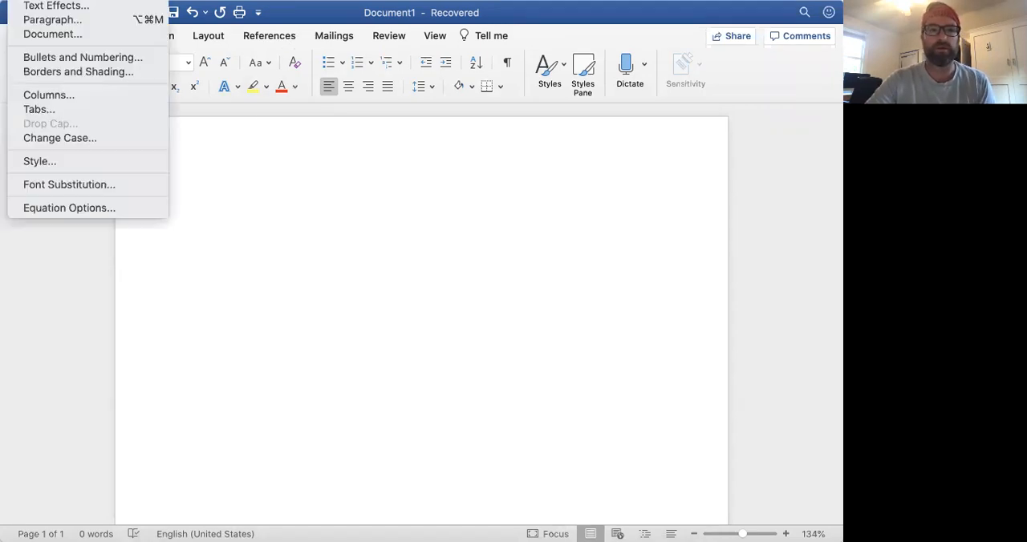
click(53, 20)
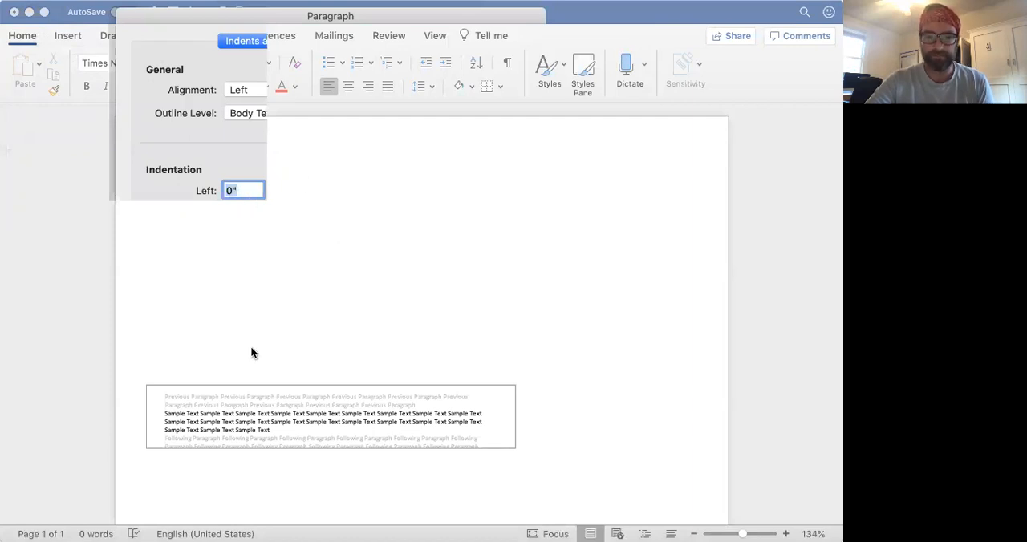
click(412, 316)
click(397, 343)
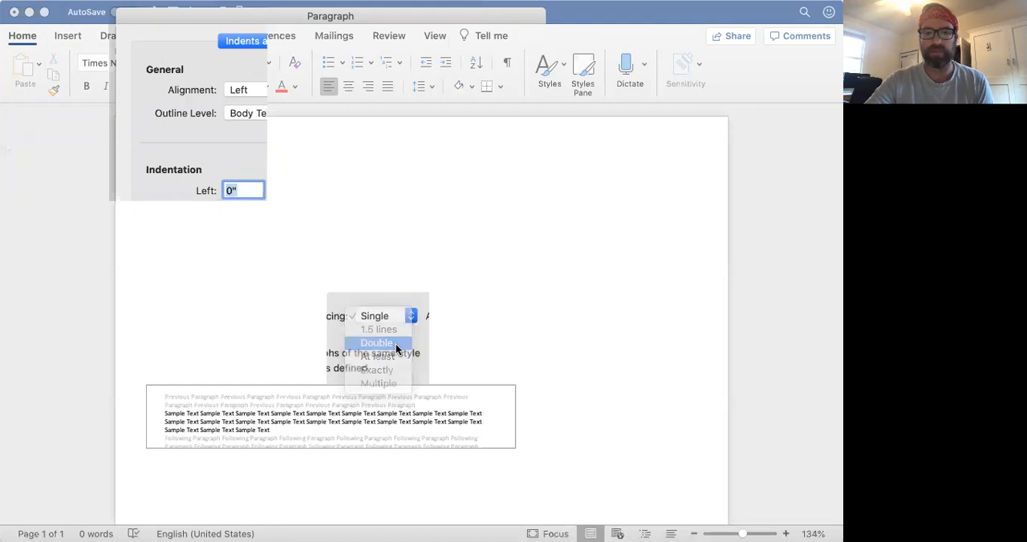
click(498, 481)
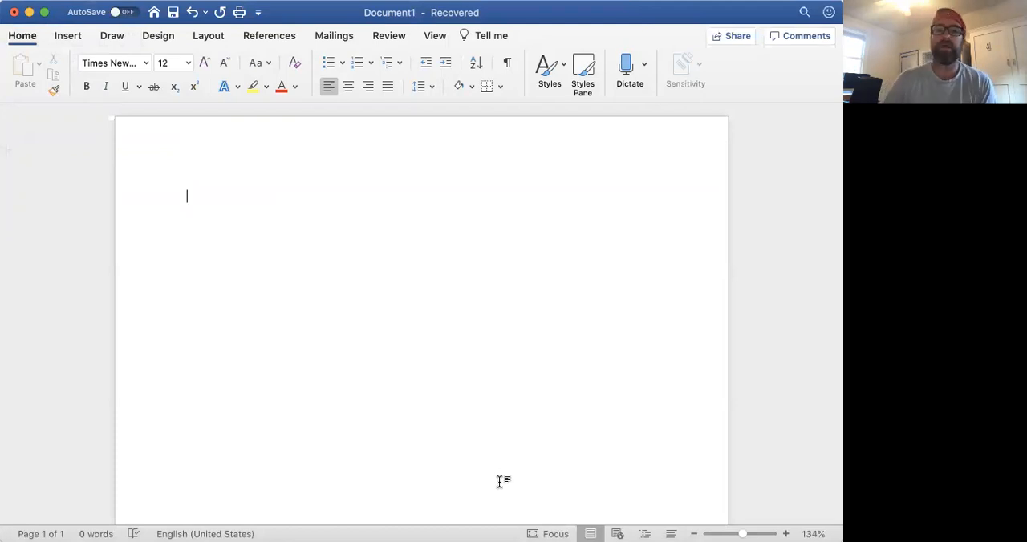
Step: Insert a right-aligned page number at the top of the page (header), shown on the first page too
click(69, 38)
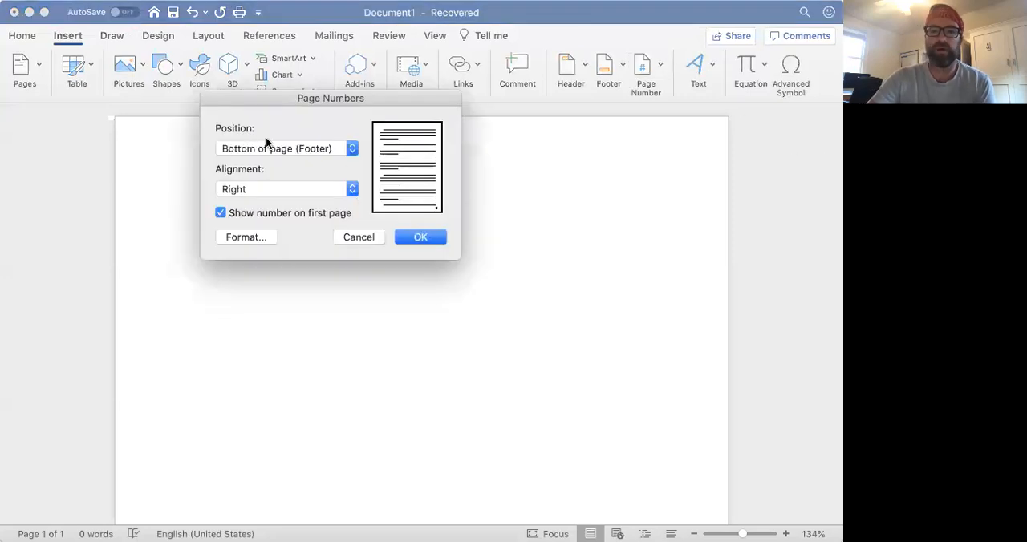
click(353, 151)
click(351, 137)
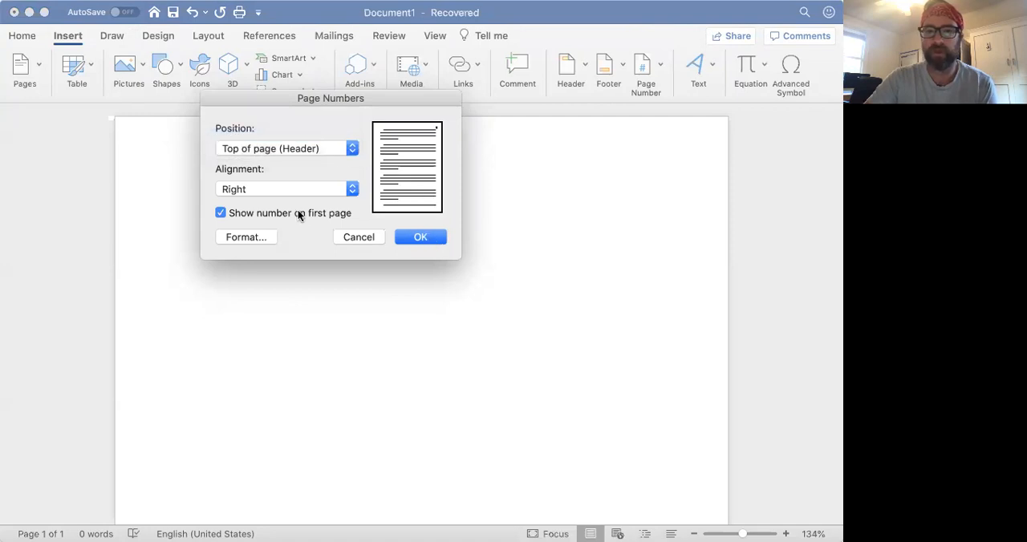
click(418, 237)
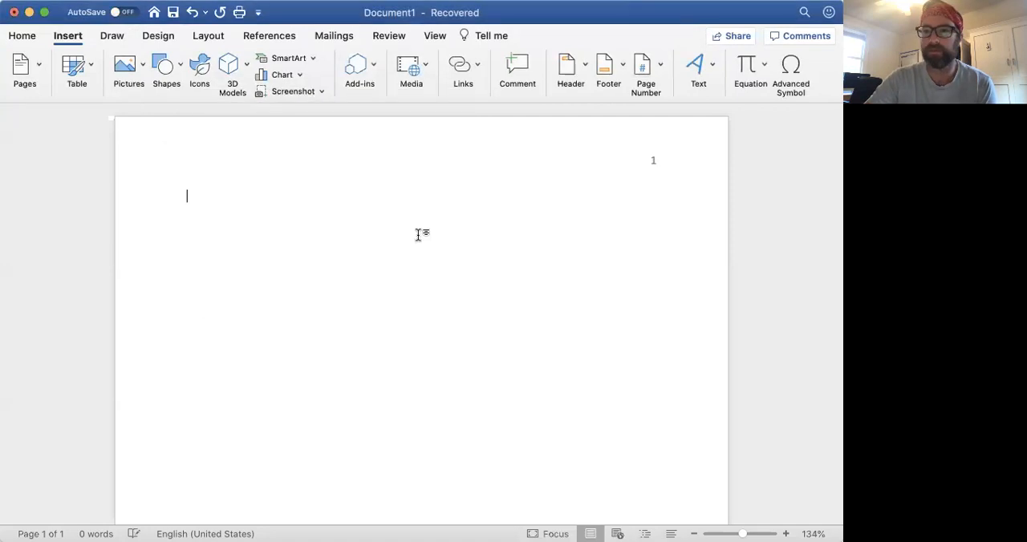
Step: Change the header page number's font to Times New Roman and return to the document body
double_click(651, 160)
click(653, 161)
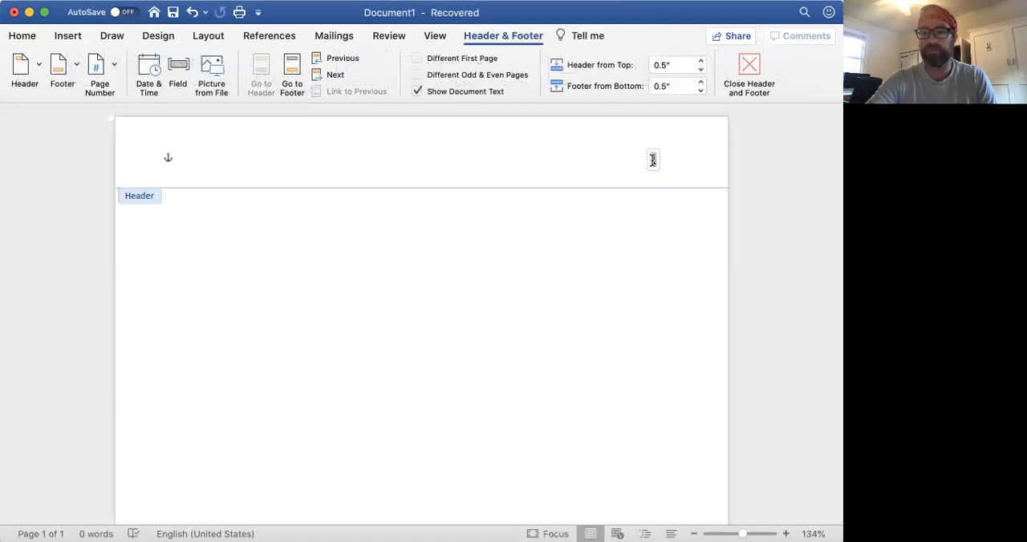
click(21, 36)
click(147, 65)
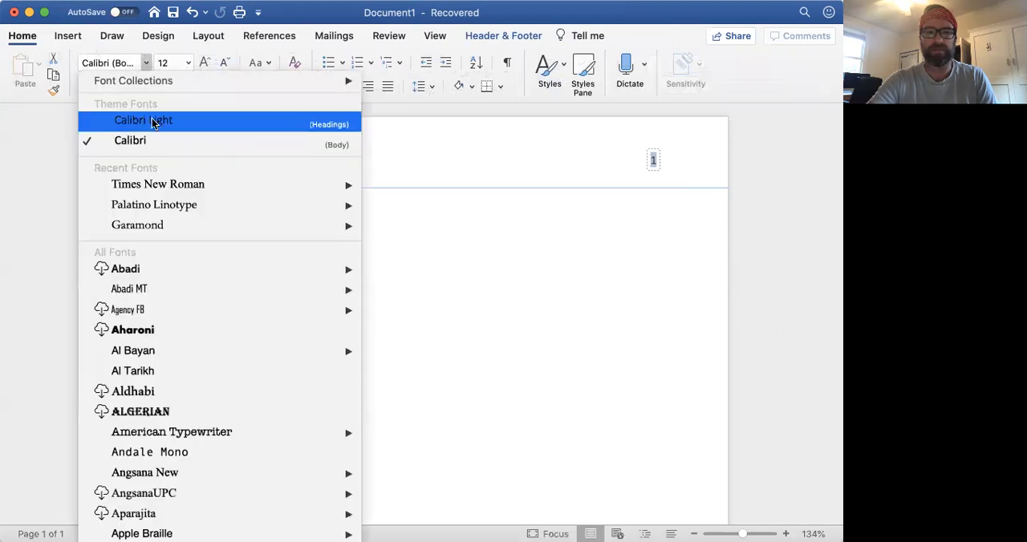
click(166, 185)
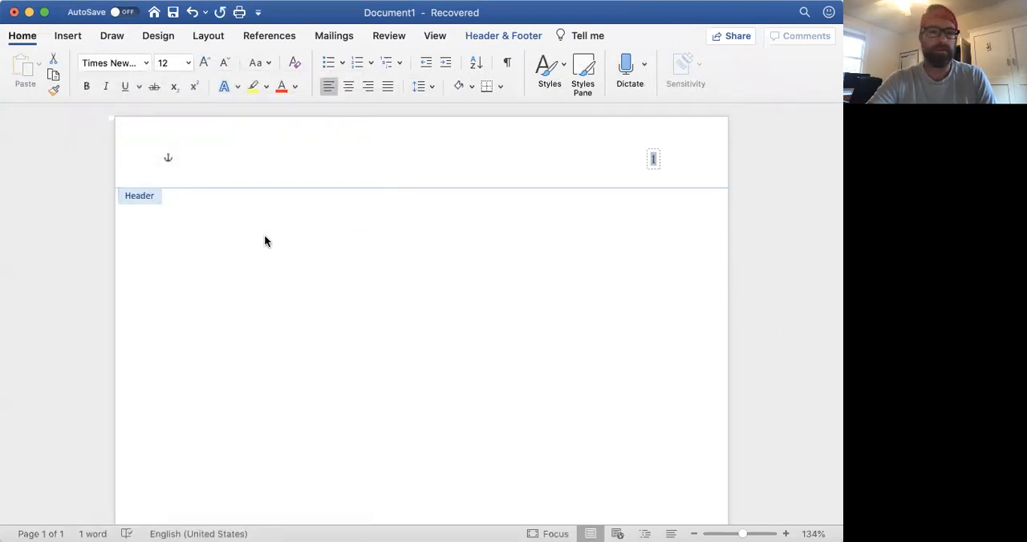
double_click(284, 255)
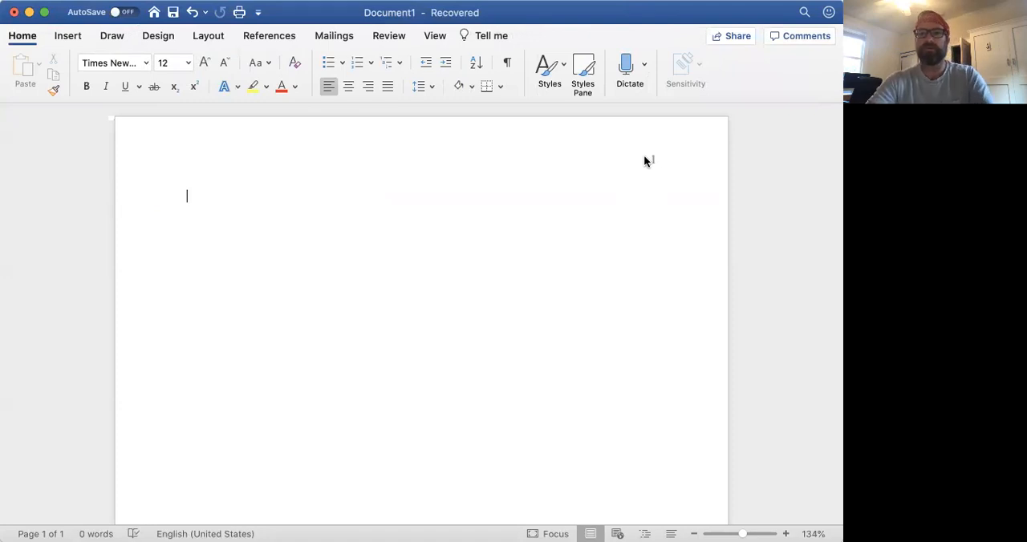
Step: Add the author's last name in front of the page number in the header
double_click(644, 157)
text(WHI)
key(BackSpace)
key(BackSpace)
key(BackSpace)
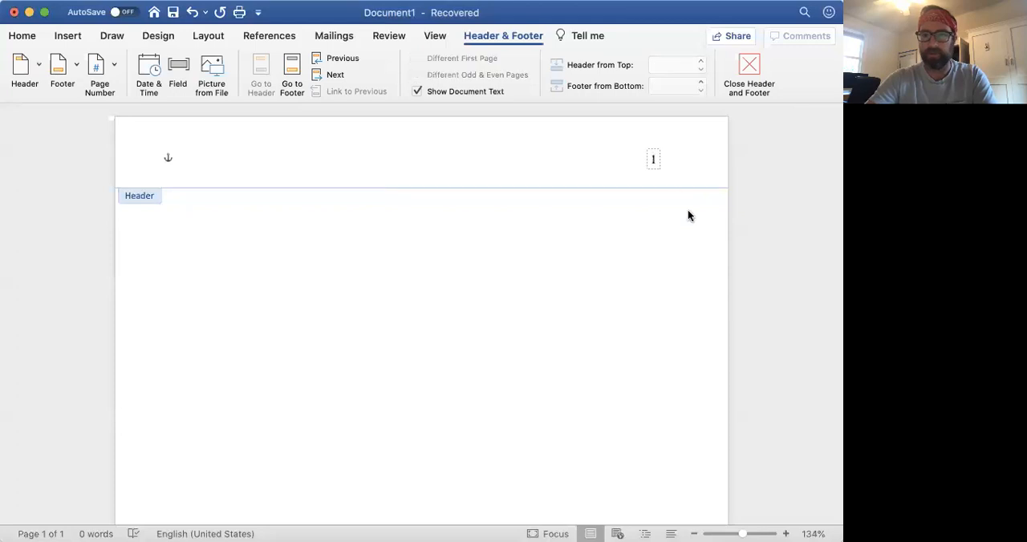
click(650, 161)
text(WHI)
key(BackSpace)
key(BackSpace)
key(BackSpace)
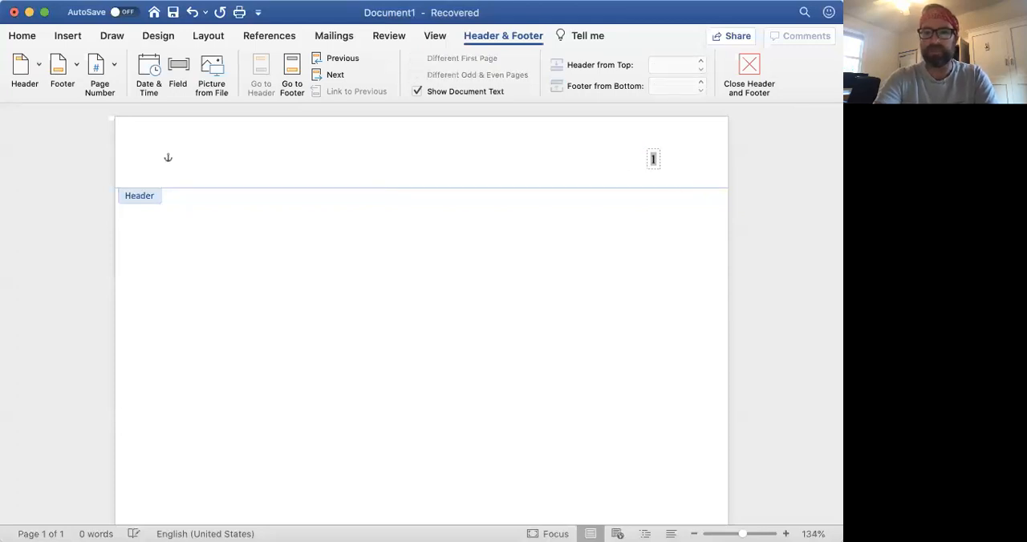
text(Whitfill)
Step: Change the last name in the header to Times New Roman and return to the document body
double_click(629, 161)
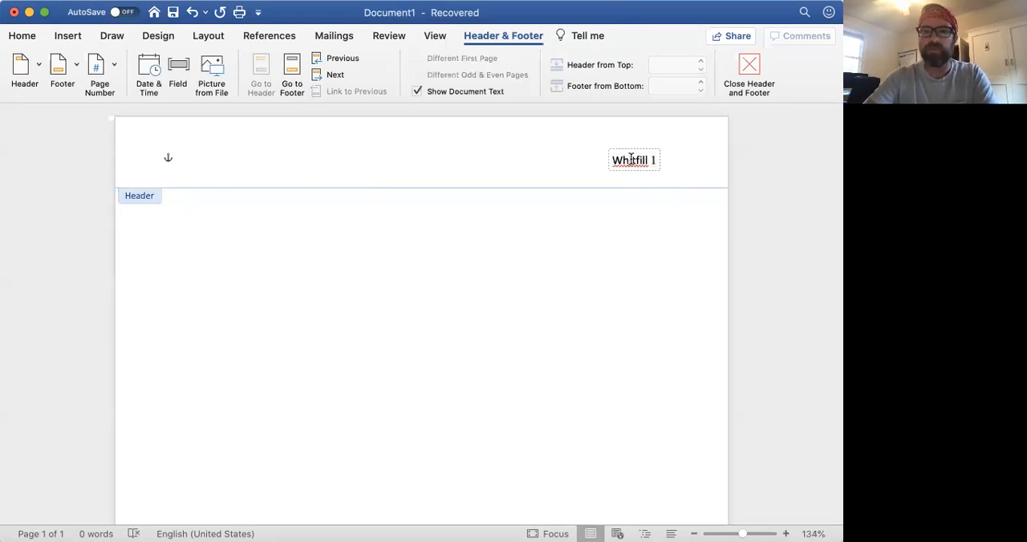
click(27, 38)
click(149, 61)
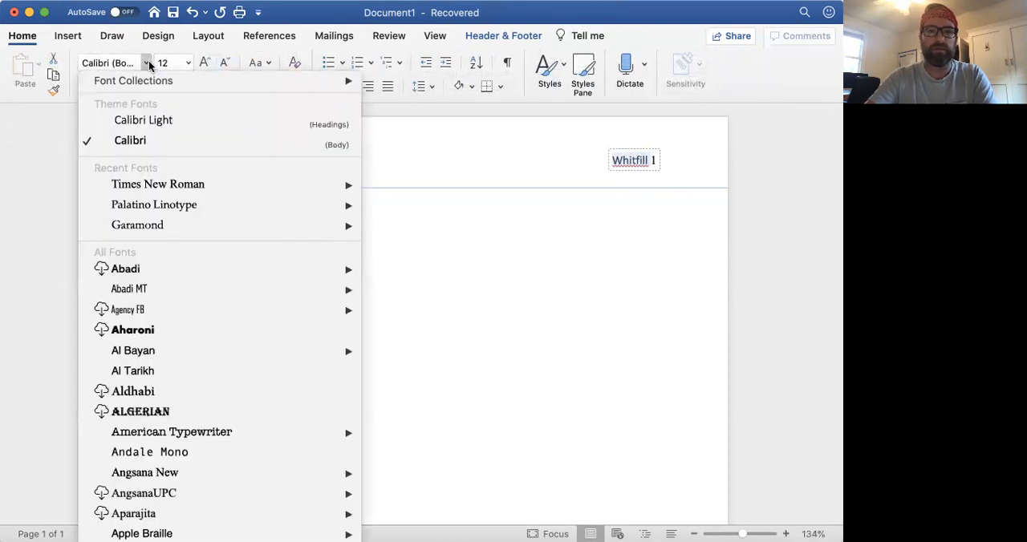
click(152, 189)
double_click(309, 328)
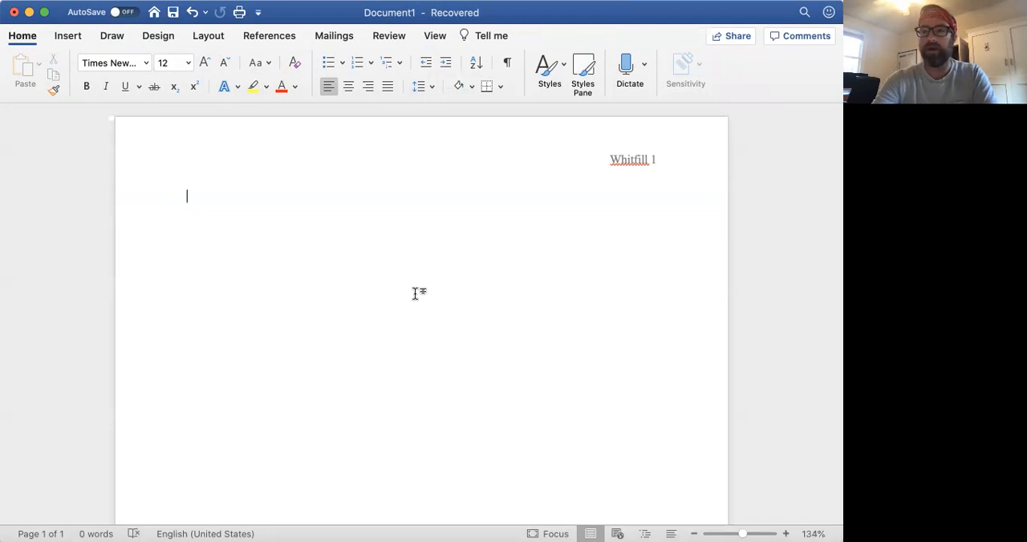
Step: Enter the author's full name on the first line of the document body
text(Patrick Whi)
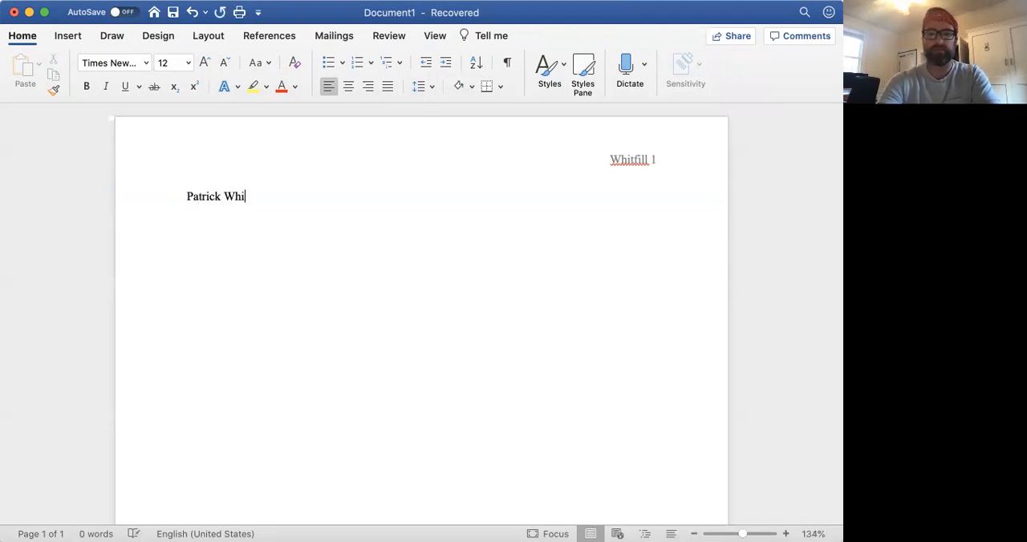
text(tfilll)
key(Return)
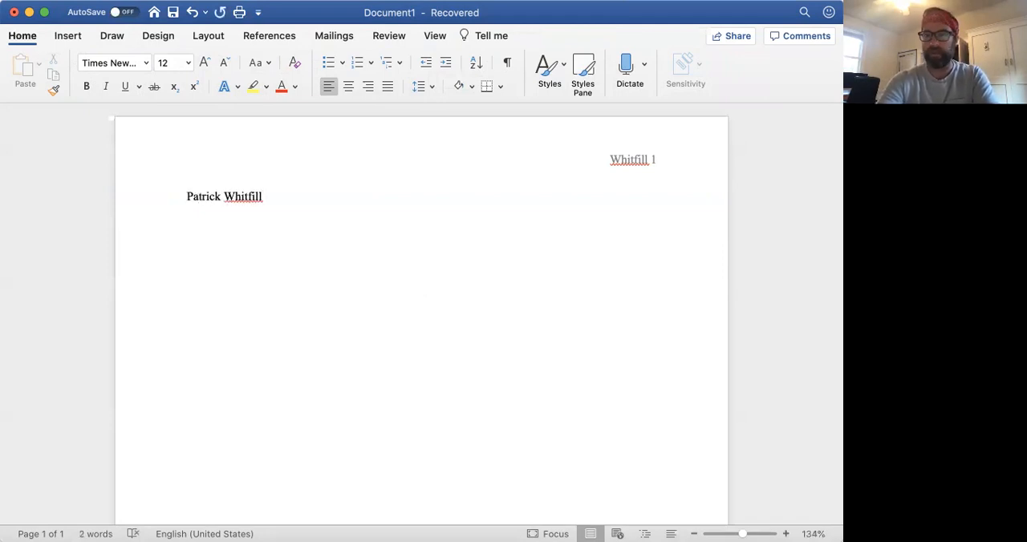
Step: Replace the name on the first body line with "Student Name" and start a new line
click(142, 200)
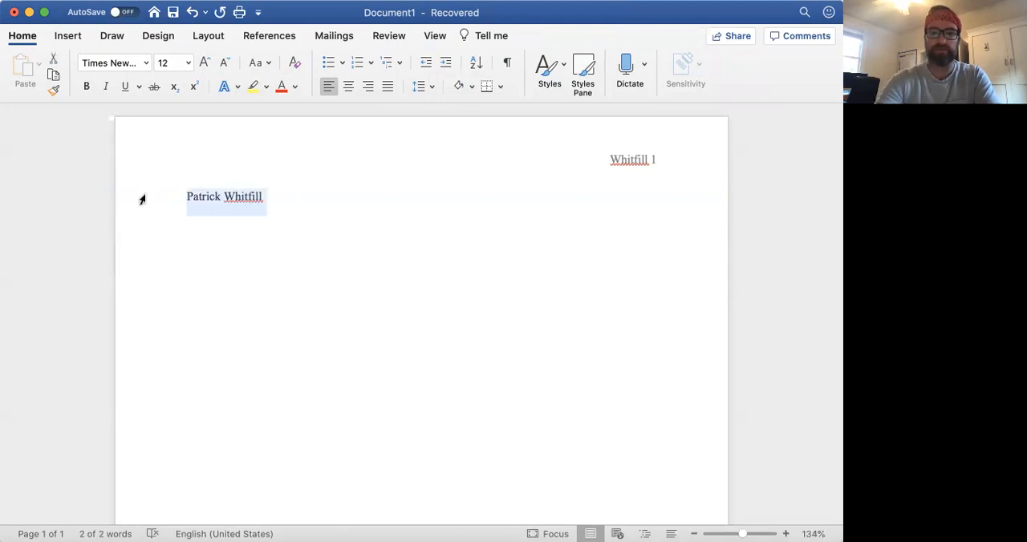
text(Student Name)
key(Return)
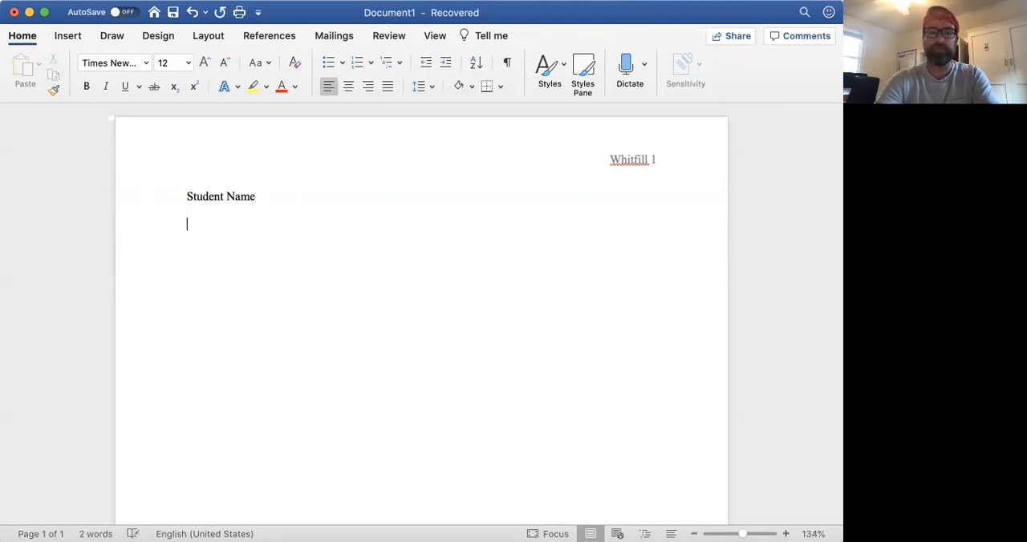
Step: Add the line "Date Paper Turned In On 4 June 2020" below the name line and start another line
text(D)
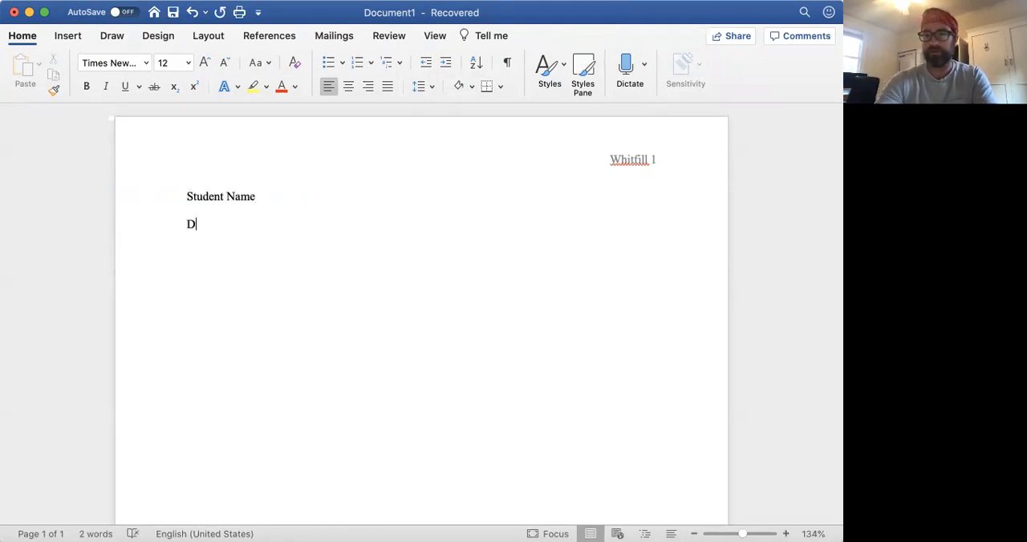
text(ate Paper Tu)
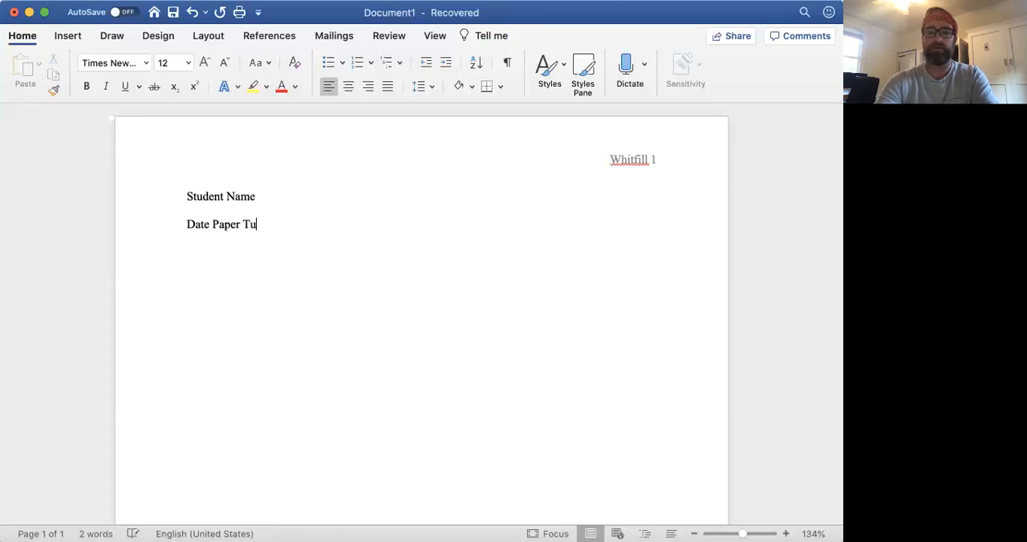
text(rned In On )
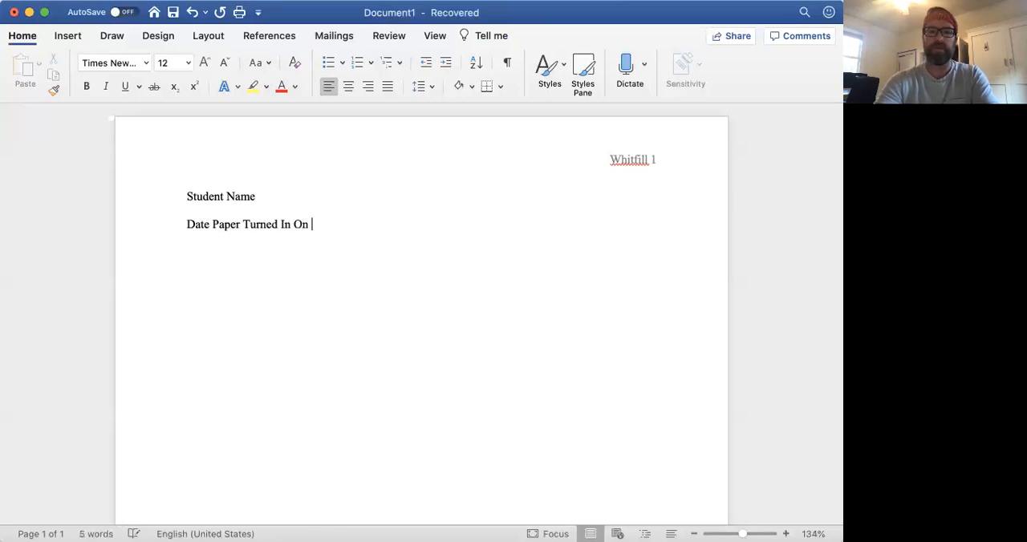
text(()
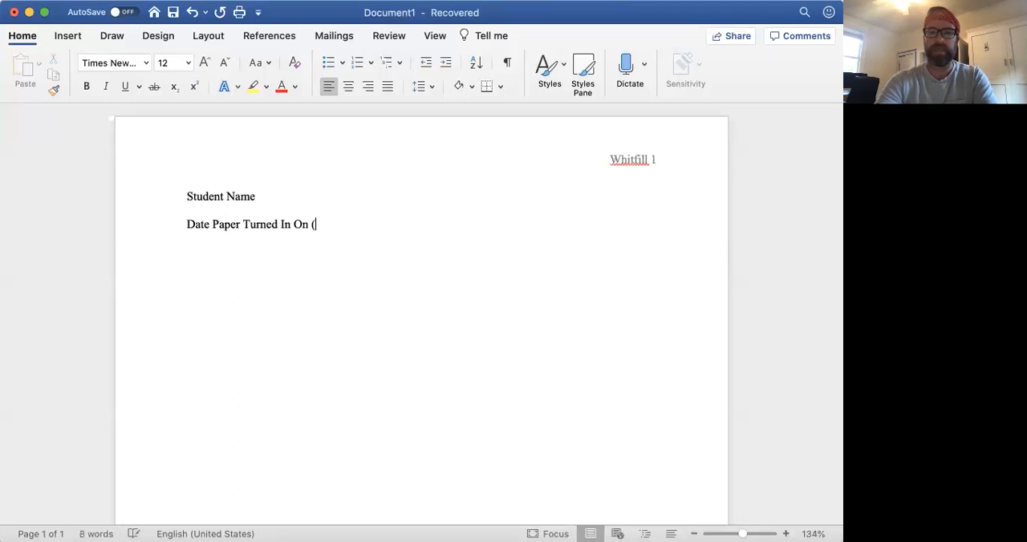
key(BackSpace)
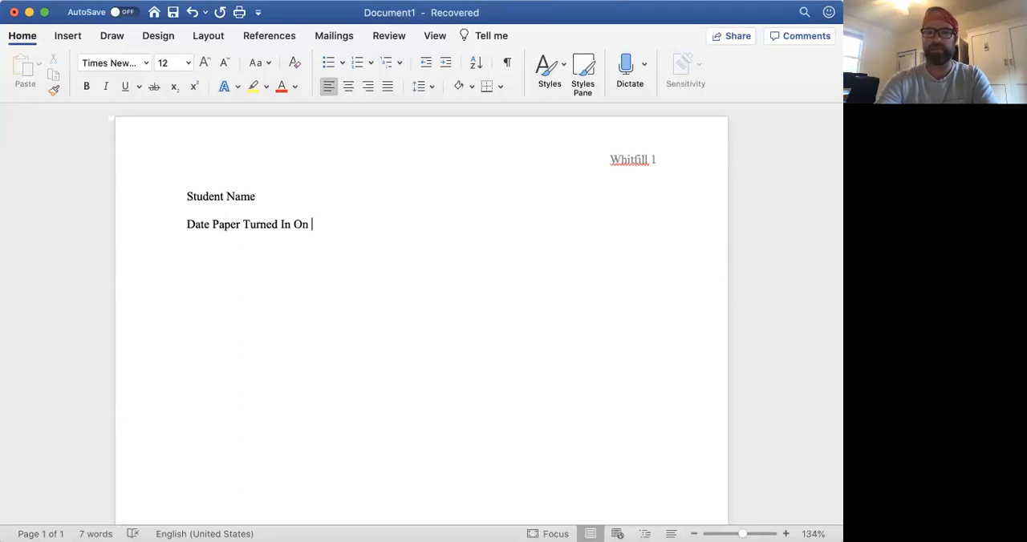
text(4 June 2020)
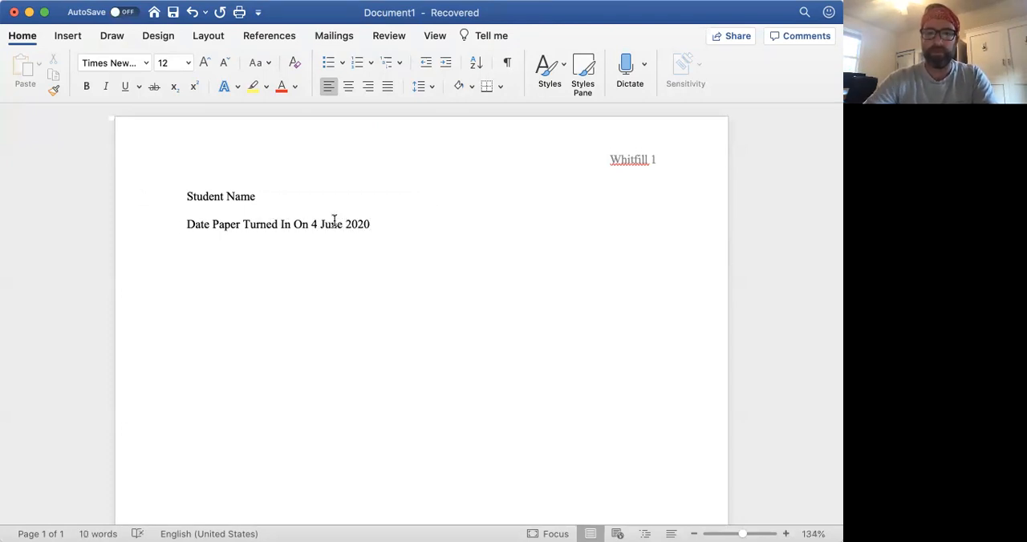
drag(332, 226, 311, 225)
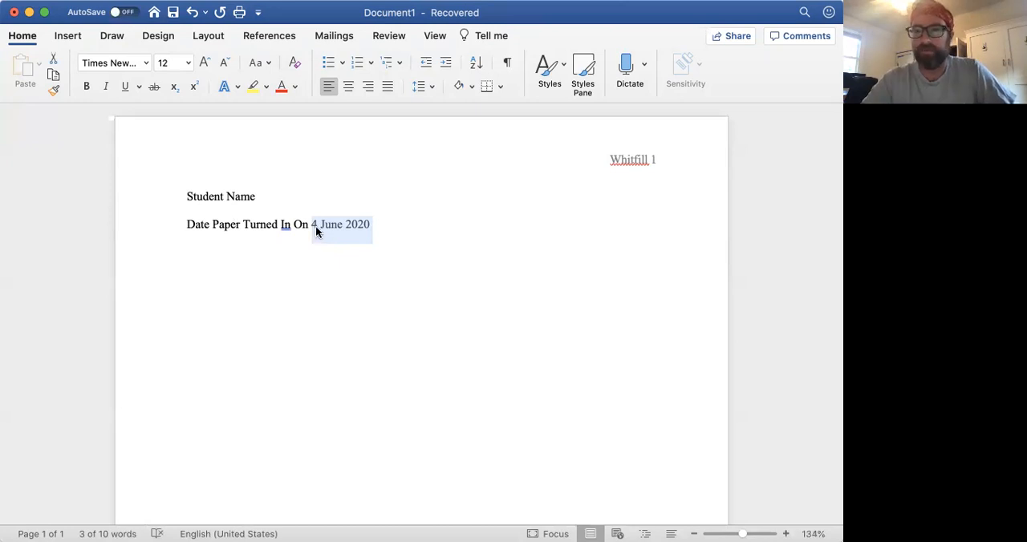
click(379, 225)
key(Return)
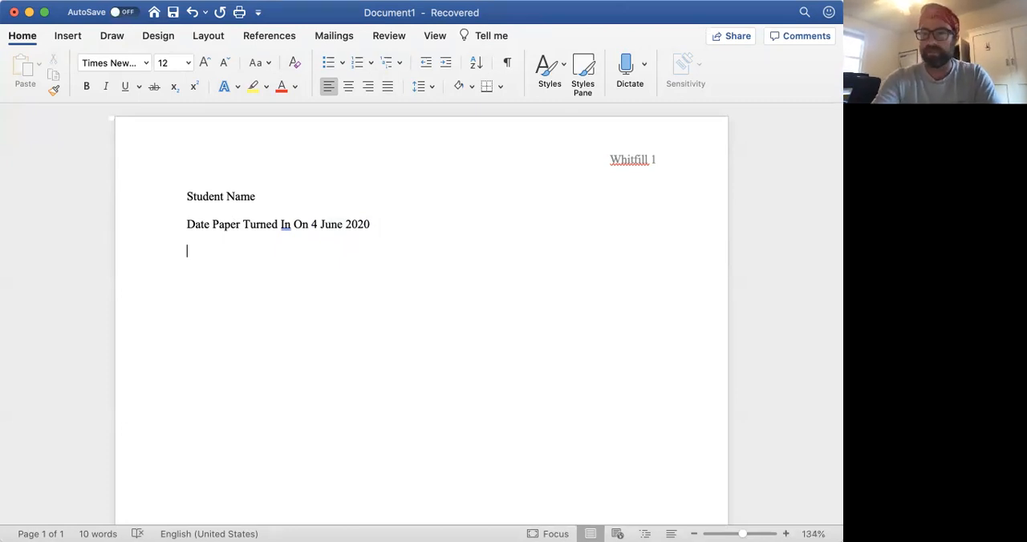
Step: Enter the course section "102 A" below the date line and start a new line
text(102 A)
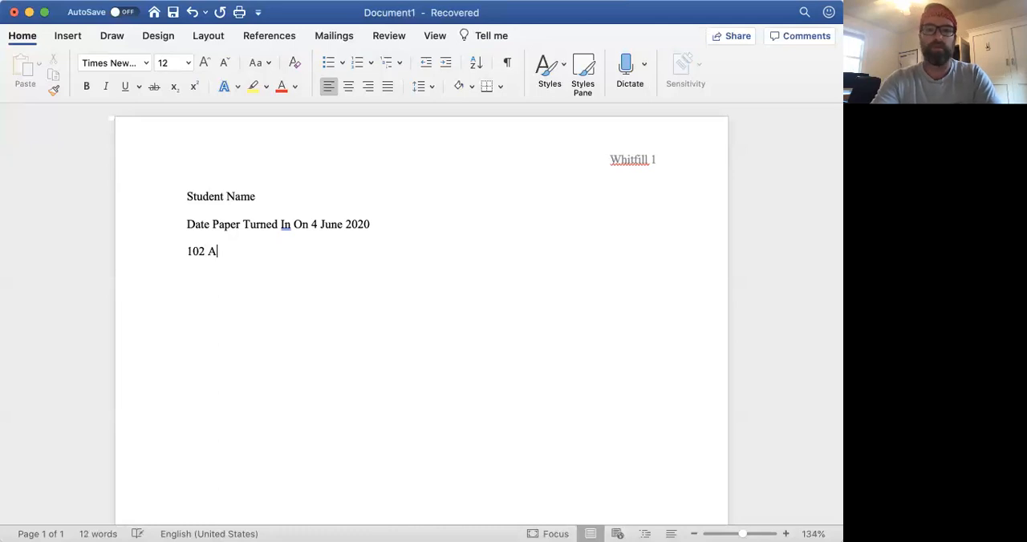
text(/200 A)
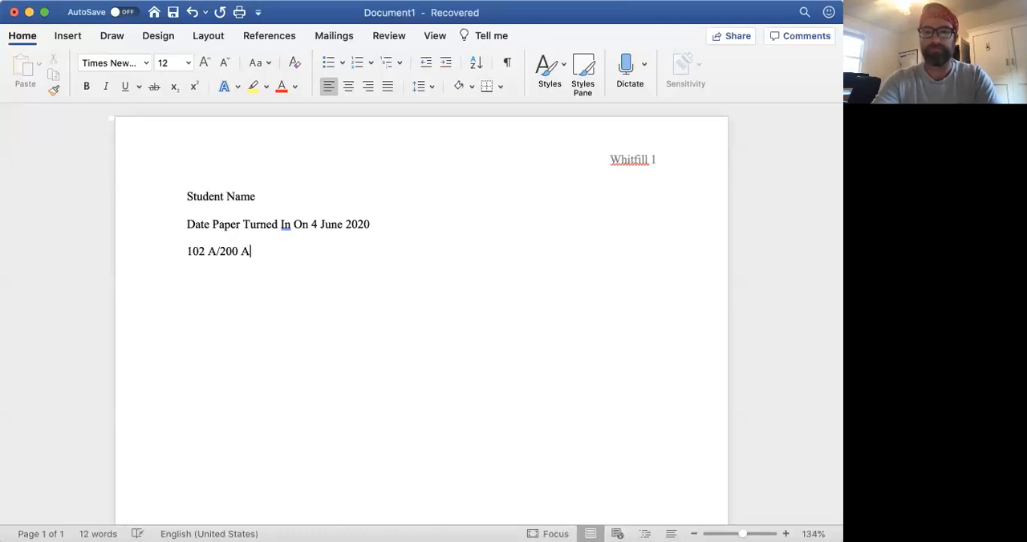
key(BackSpace)
key(BackSpace)
key(BackSpace)
key(BackSpace)
key(BackSpace)
key(BackSpace)
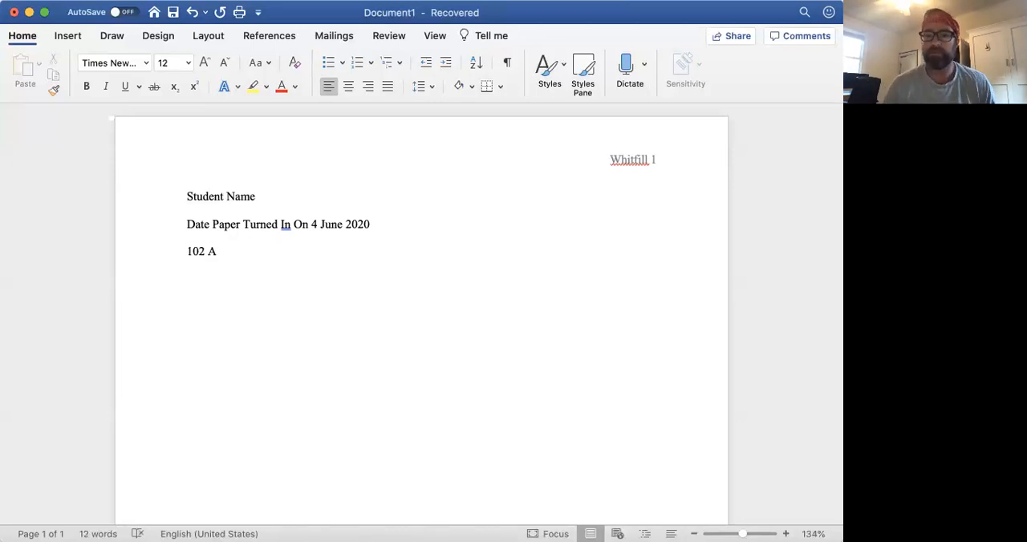
key(Return)
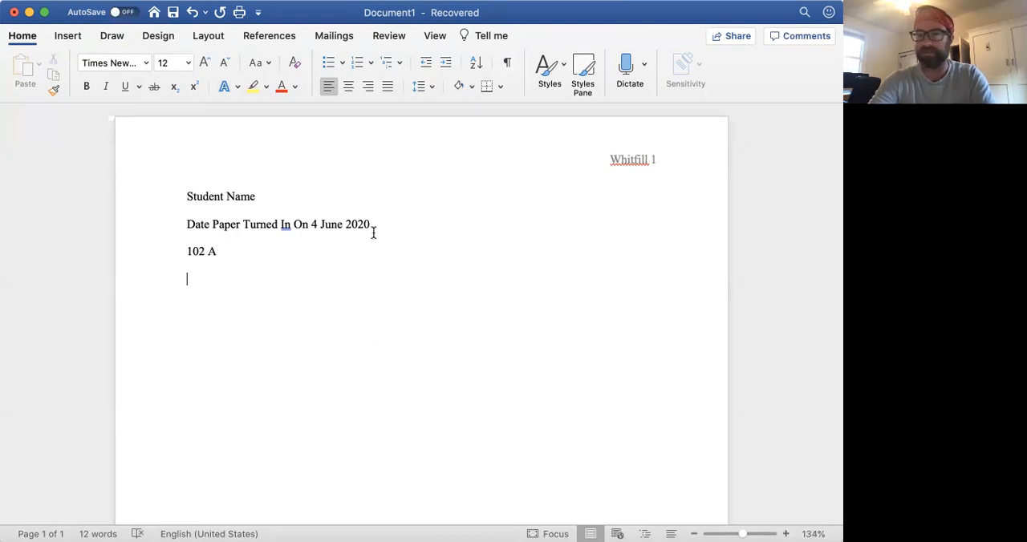
Step: Add the line "Word Count: 1000" and a centred line reading "Title" below it
text(Word Count:)
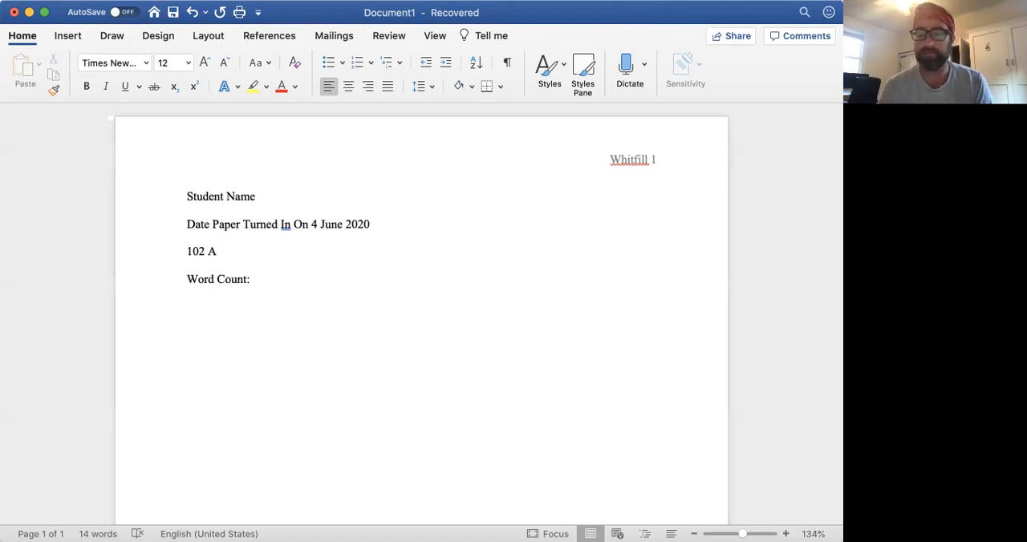
text(1000)
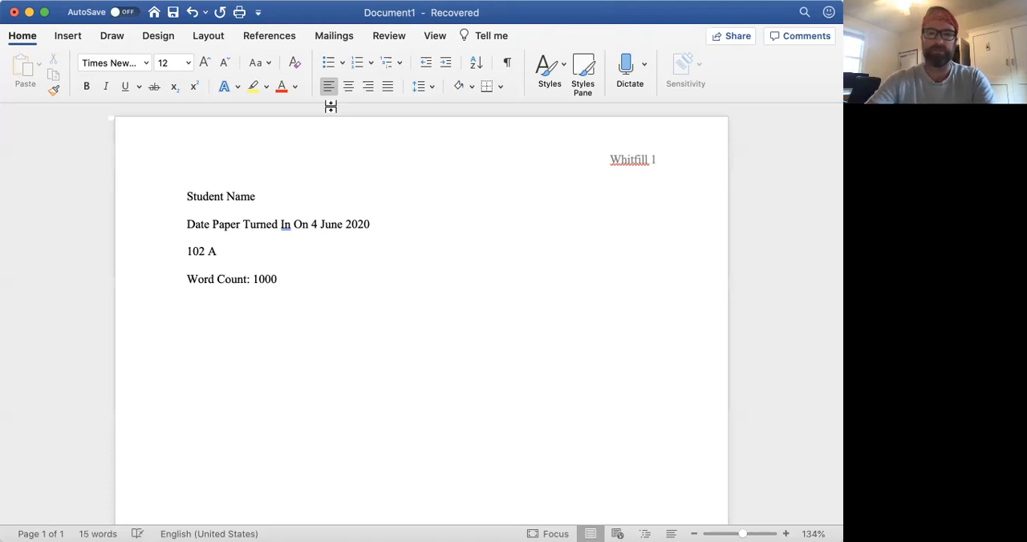
click(348, 86)
text(Title)
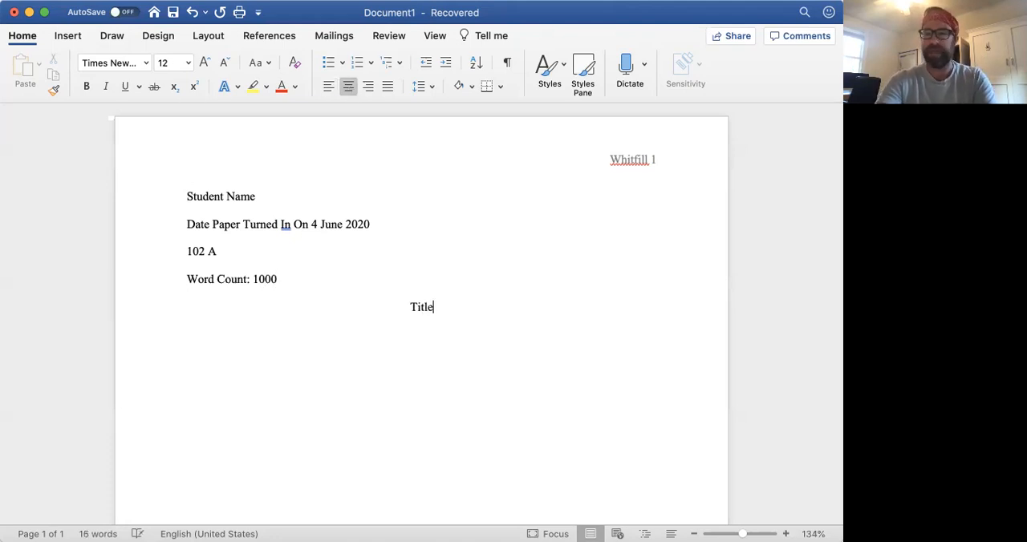
Step: Start a left-aligned line below the title and shorten the date line in the heading to "4 June 2020"
key(Return)
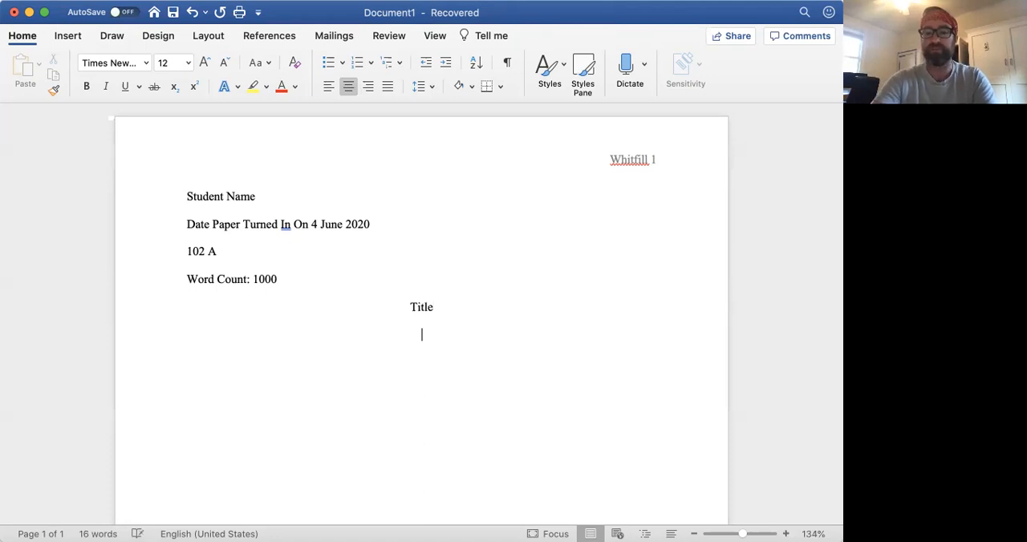
click(329, 86)
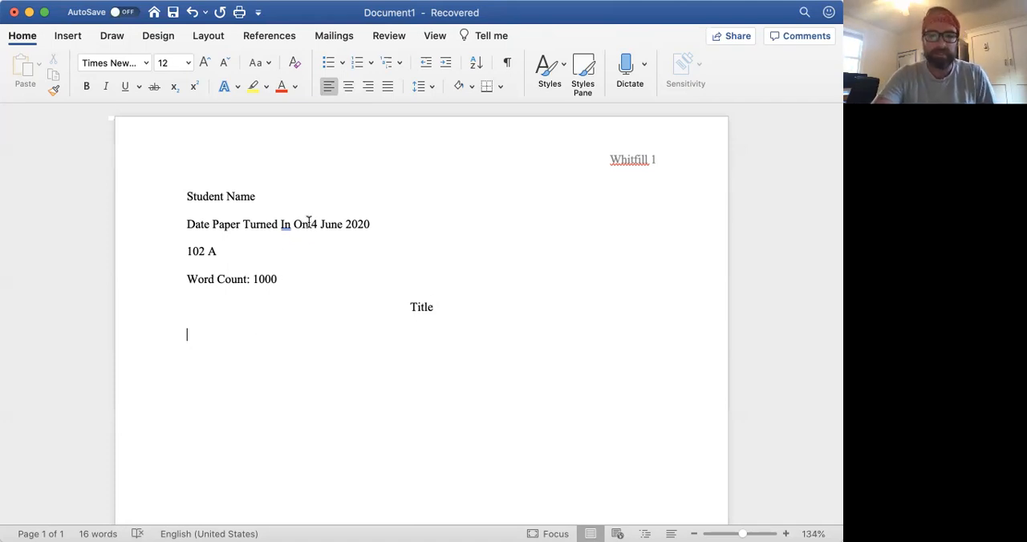
drag(308, 227, 186, 228)
key(BackSpace)
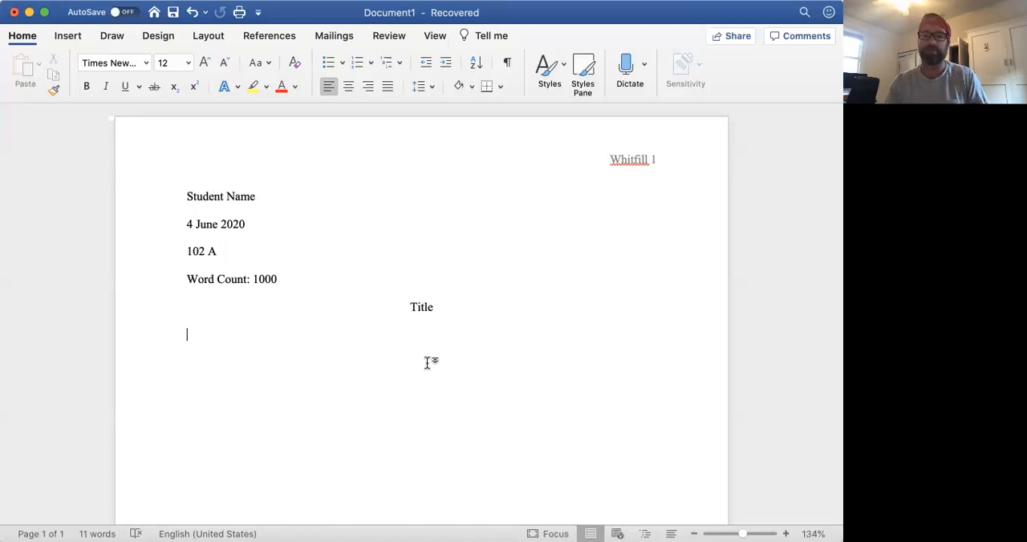
Step: Highlight the four heading lines, from the student name down to the word count, to review them
click(322, 200)
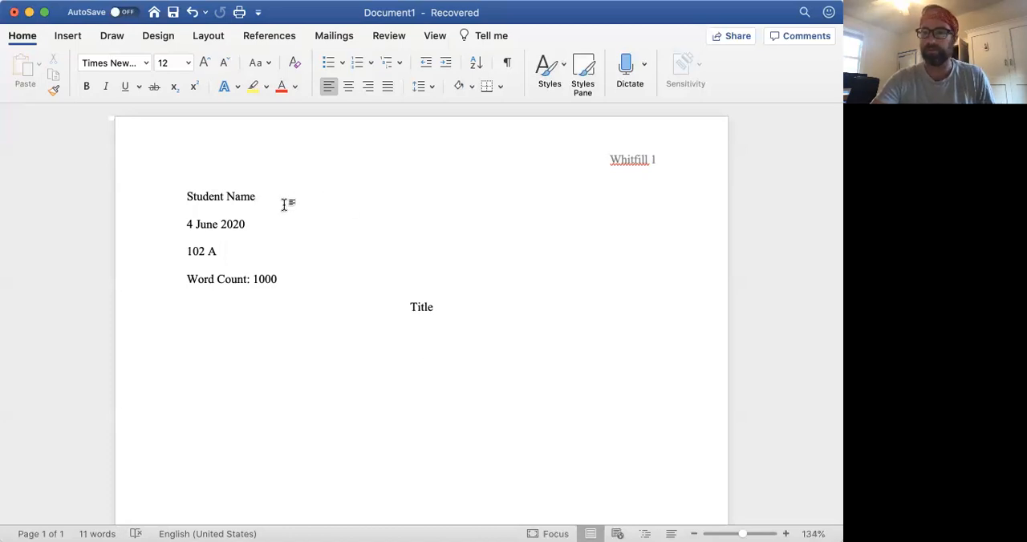
click(265, 214)
click(258, 197)
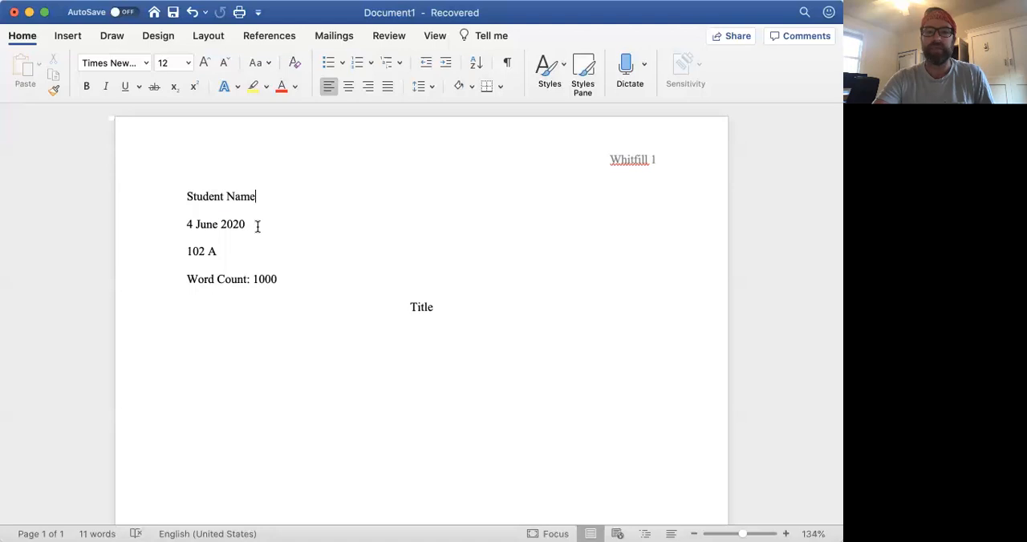
drag(309, 282, 184, 206)
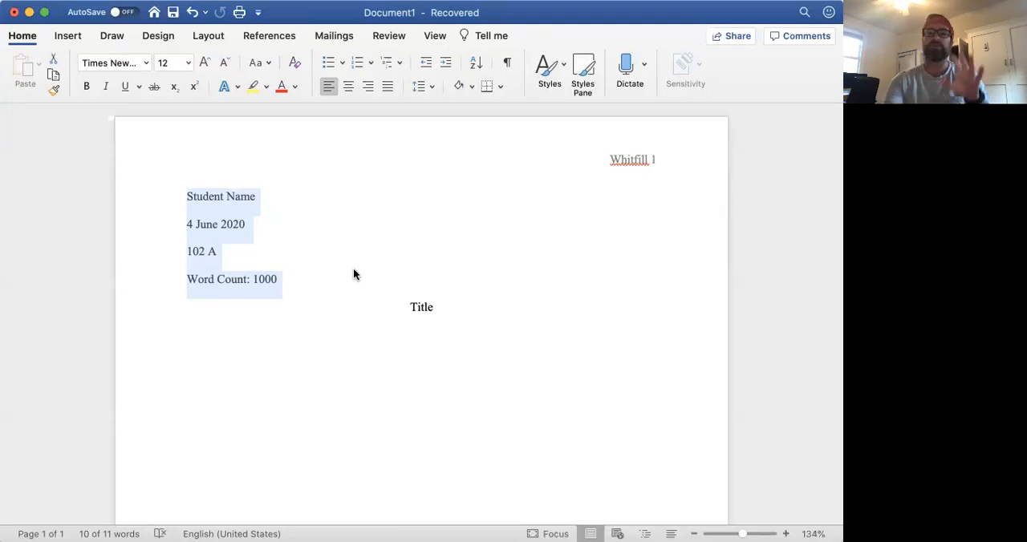
click(320, 279)
Step: Start a left-aligned body paragraph below the centred title and indent its first line
click(431, 300)
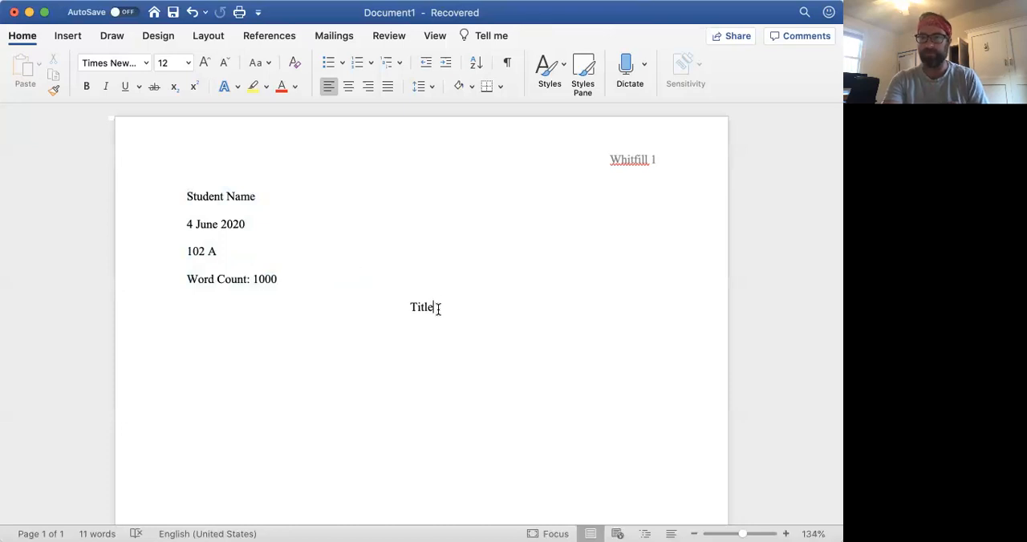
key(Return)
key(super+l)
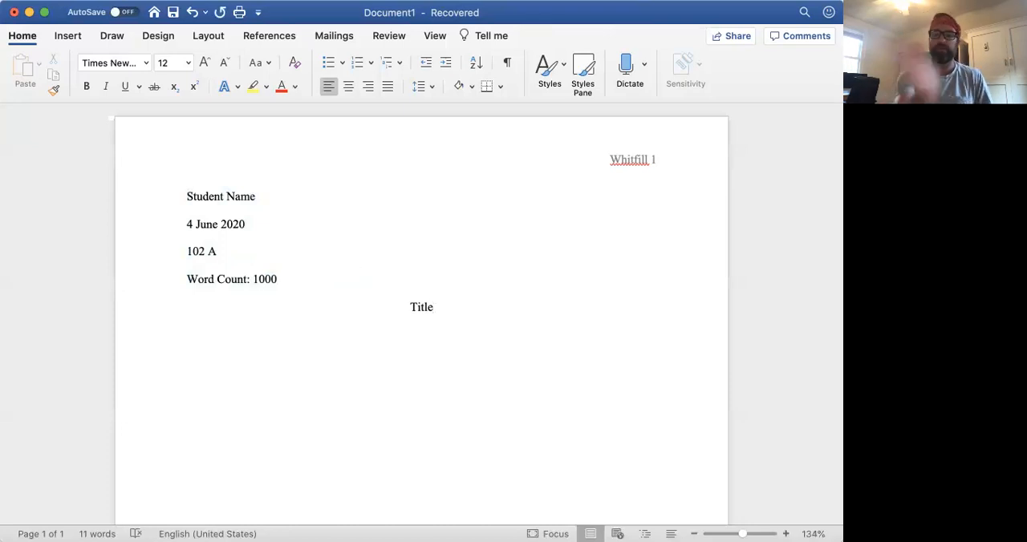
key(Tab)
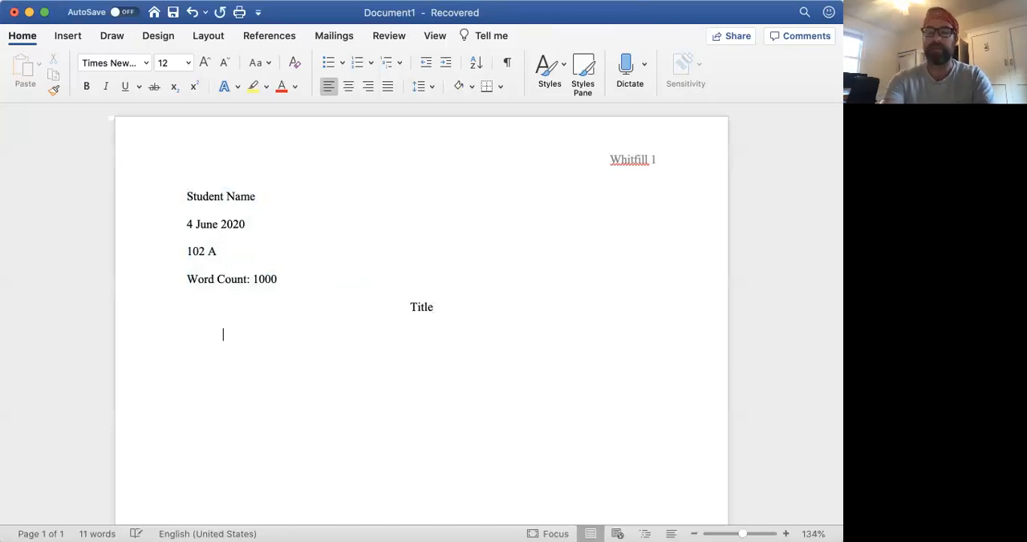
Step: Enter the placeholder sentence "Begin our first paragraph." in the indented line and delete it
text(Begin our first paragraph.)
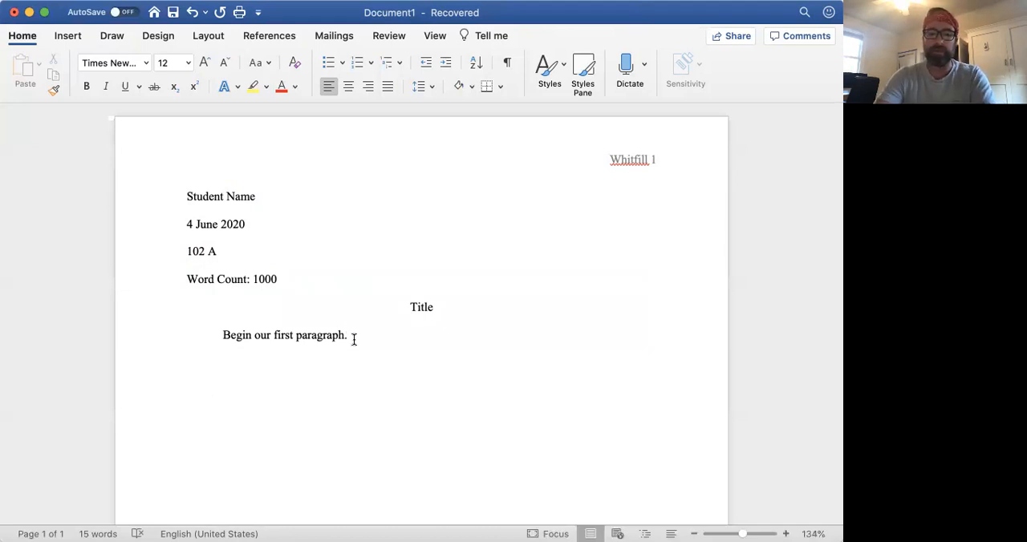
drag(353, 338, 245, 337)
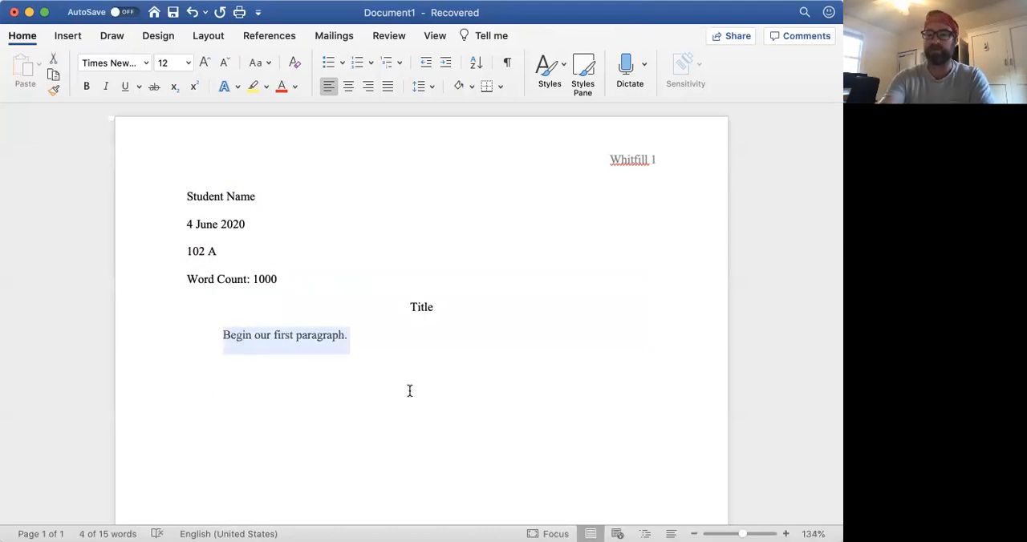
key(BackSpace)
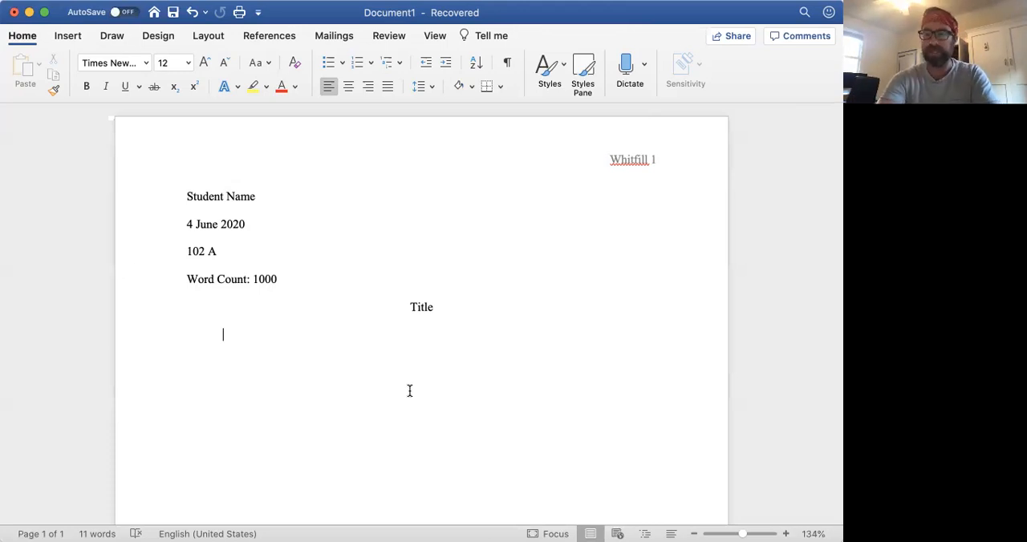
Step: Write "In the poem, the speaker mentions that they have “No shoes and a glossy/ helmet" as the start of the first paragraph
text(In the poe)
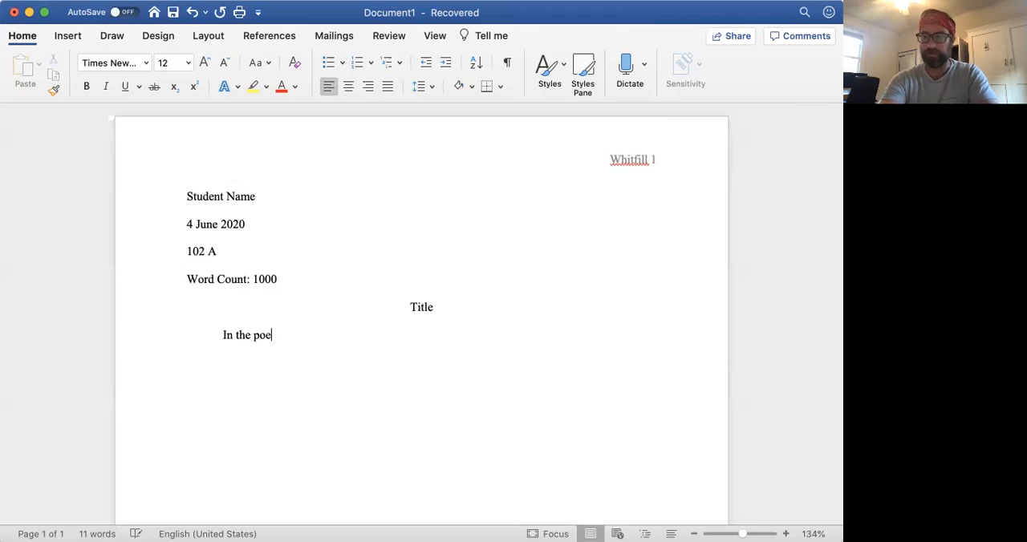
text(m, the speaker )
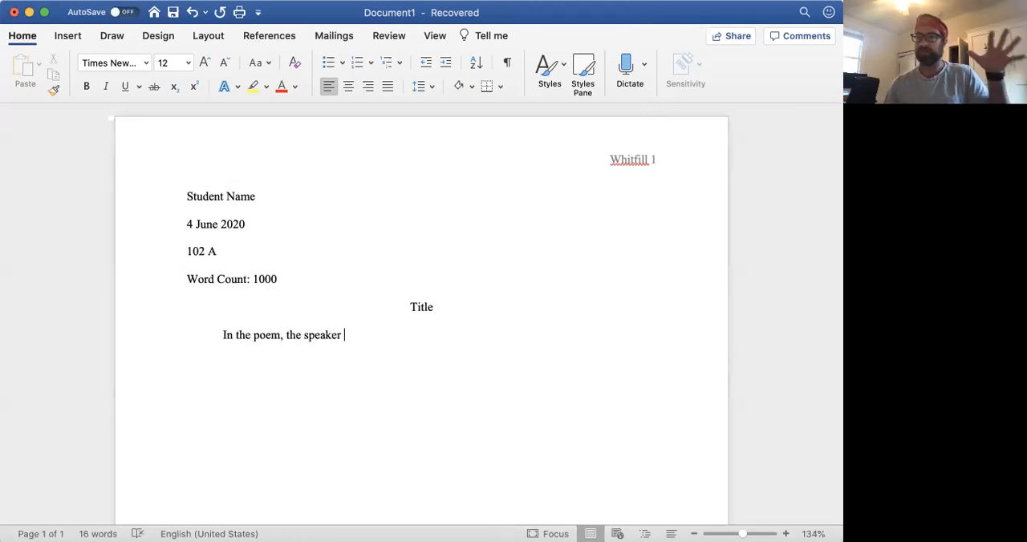
text(mentions that they have "No shoes and a glass)
key(BackSpace)
key(BackSpace)
key(BackSpace)
text(ossy/ helmet)
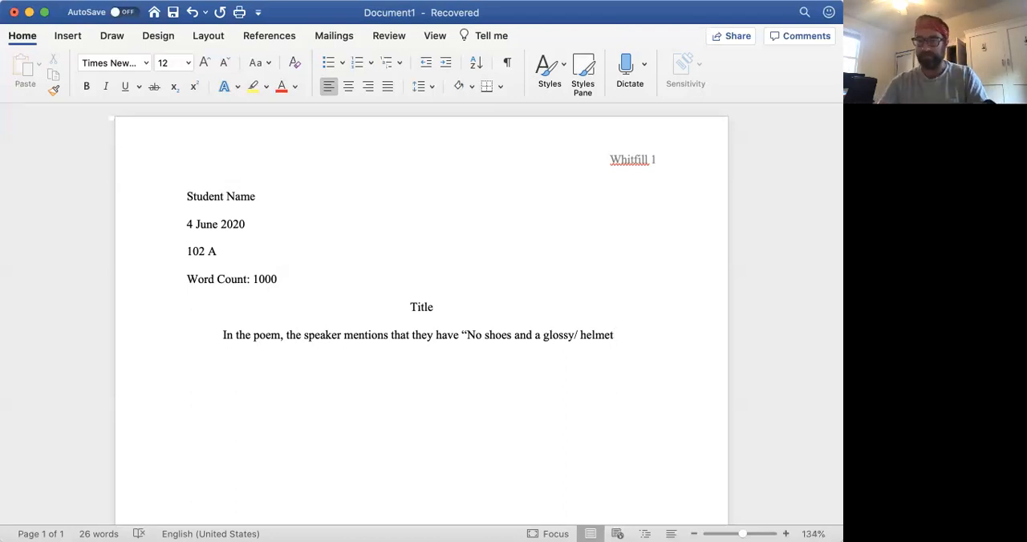
Step: Close the quotation with a quotation mark after the word "helmet"
click(472, 334)
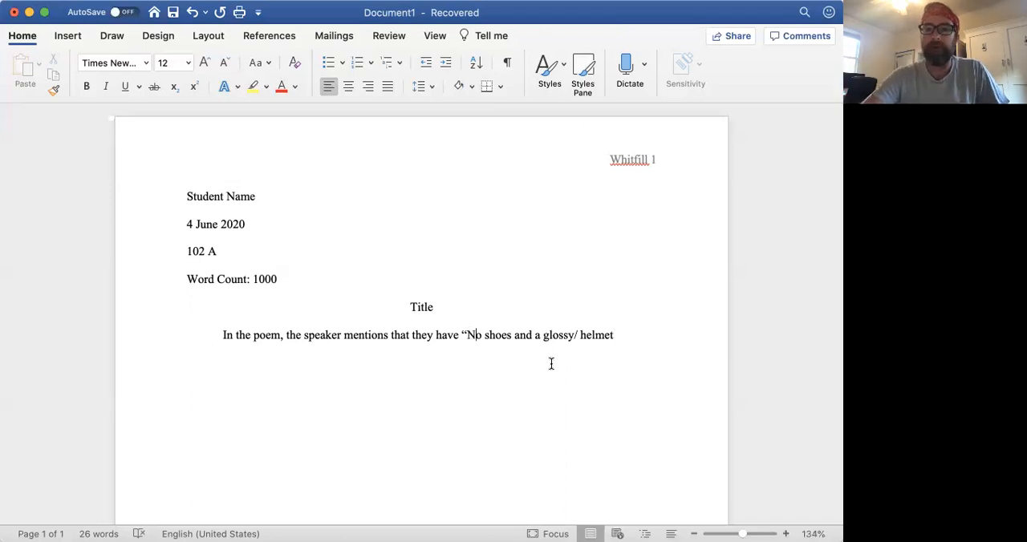
click(578, 335)
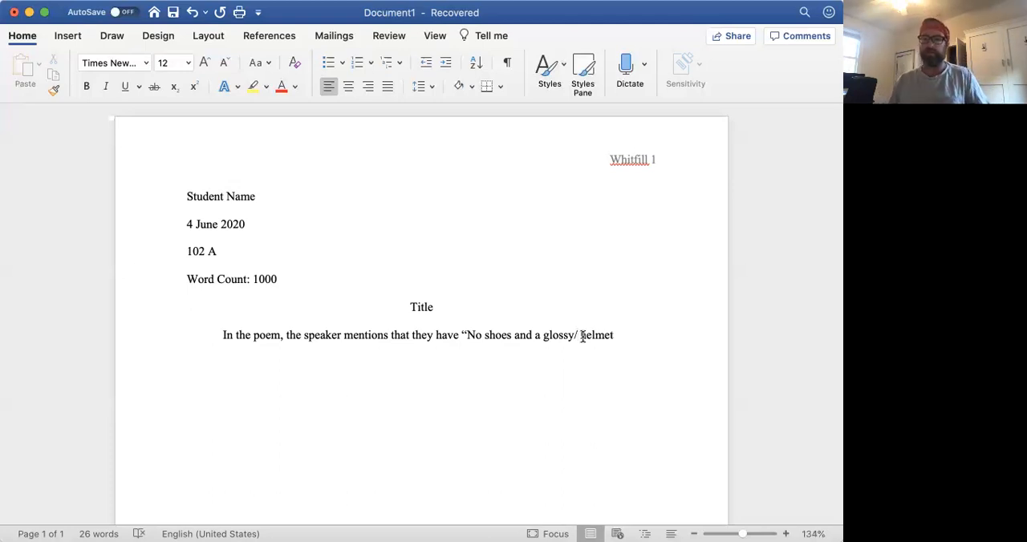
click(616, 330)
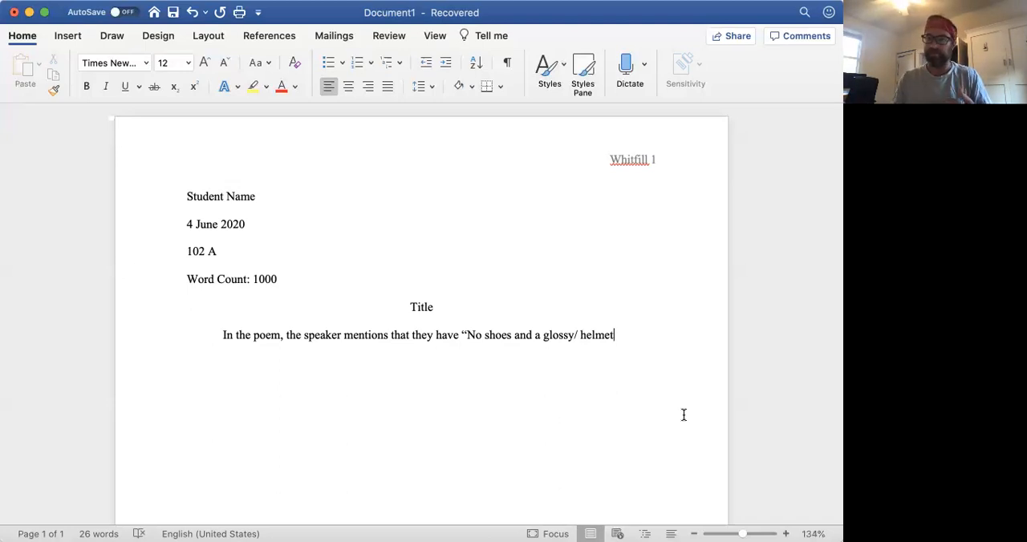
text(")
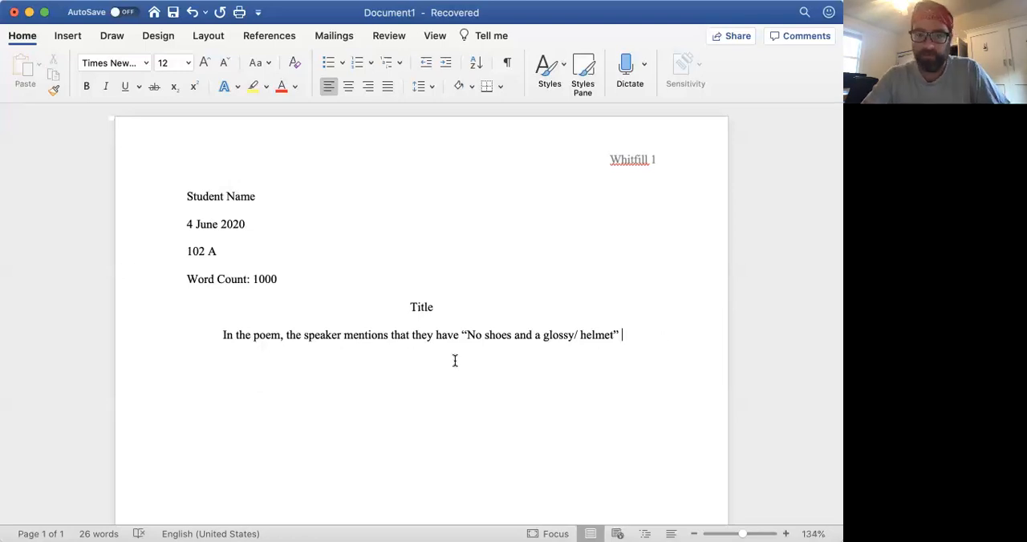
Step: Try "Limon's" in place of "the" before "poem" and change the wording back to "the"
double_click(244, 334)
text(Limon's)
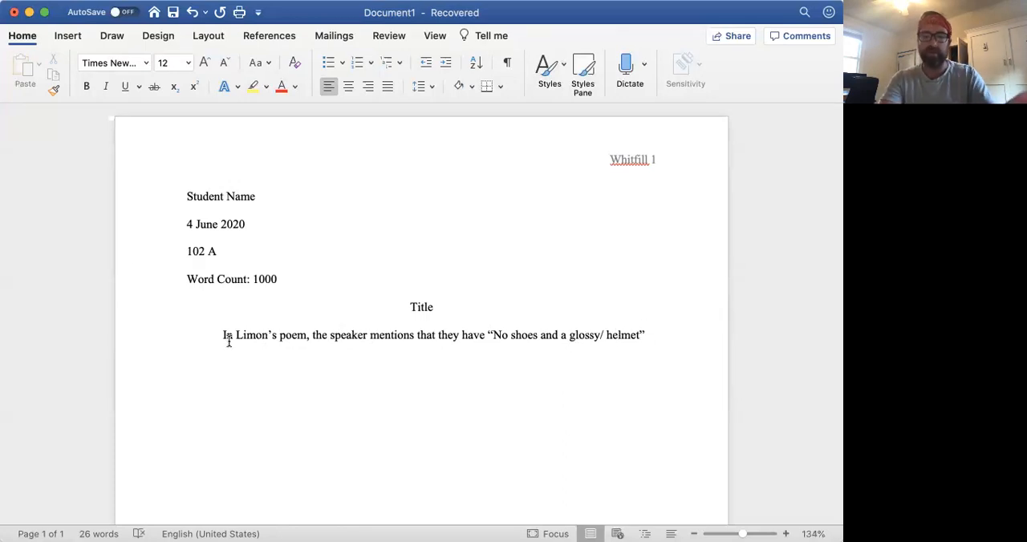
key(BackSpace)
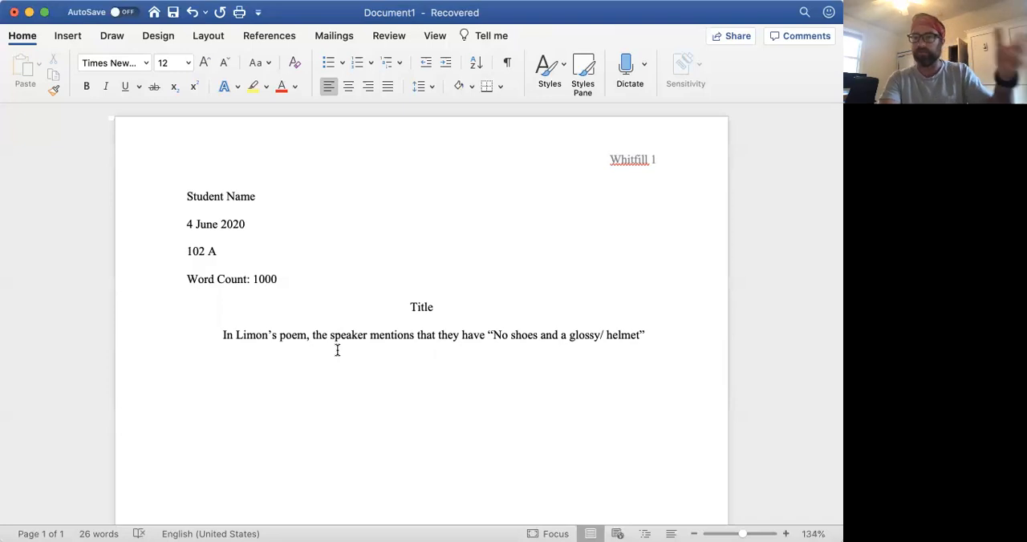
double_click(254, 337)
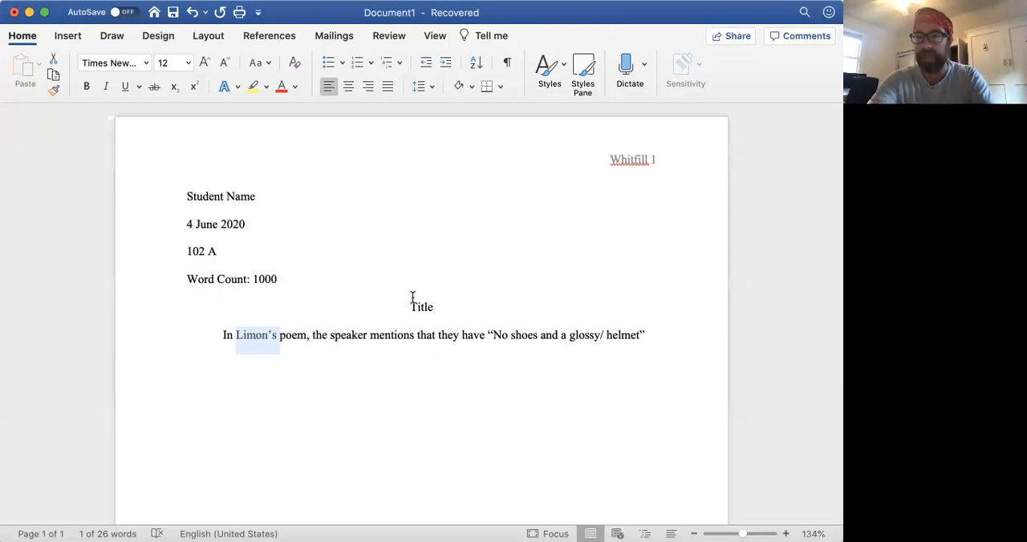
text(the)
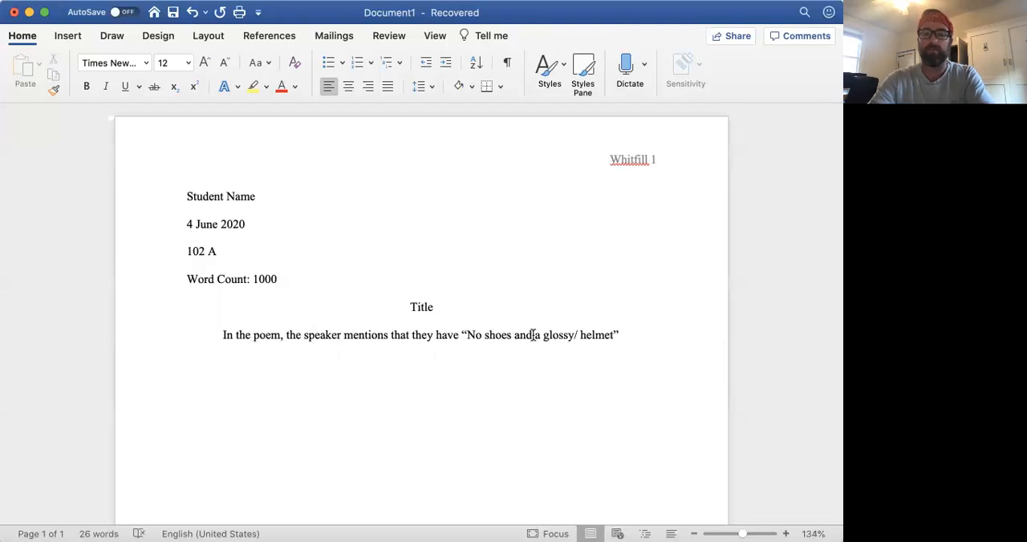
Step: Add the parenthetical citation "(Limon 46)" after the closing quotation mark and end the sentence with a period
click(617, 336)
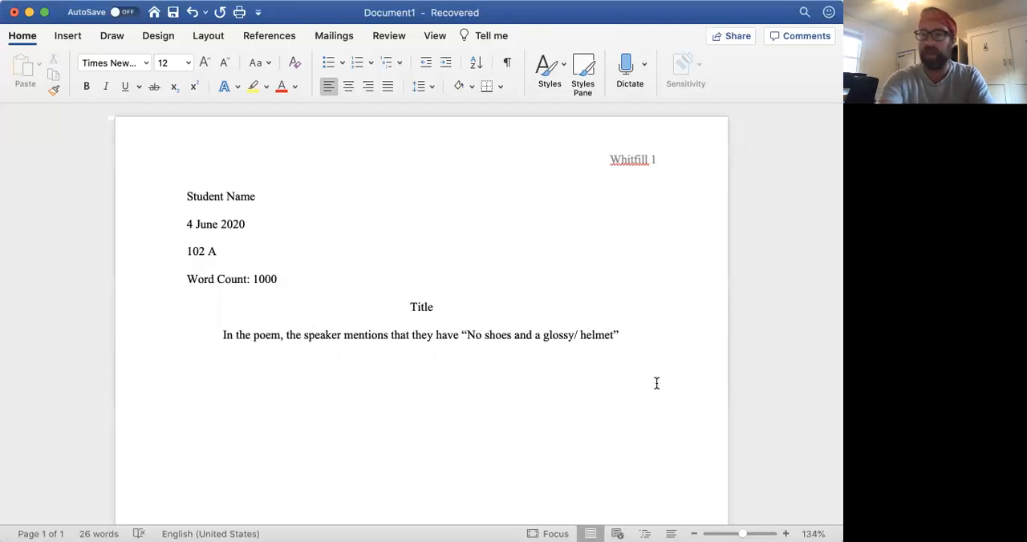
text(()
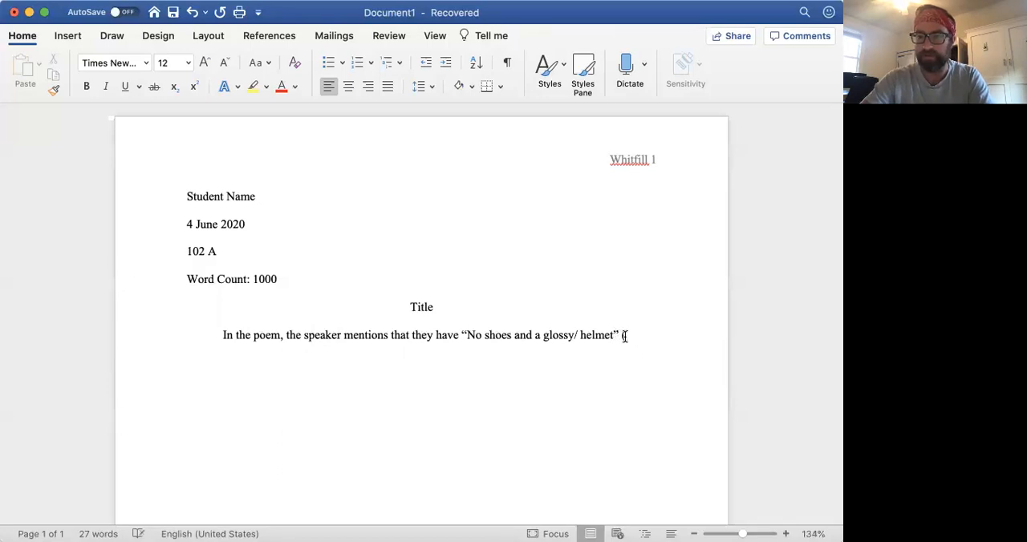
text(Limon)
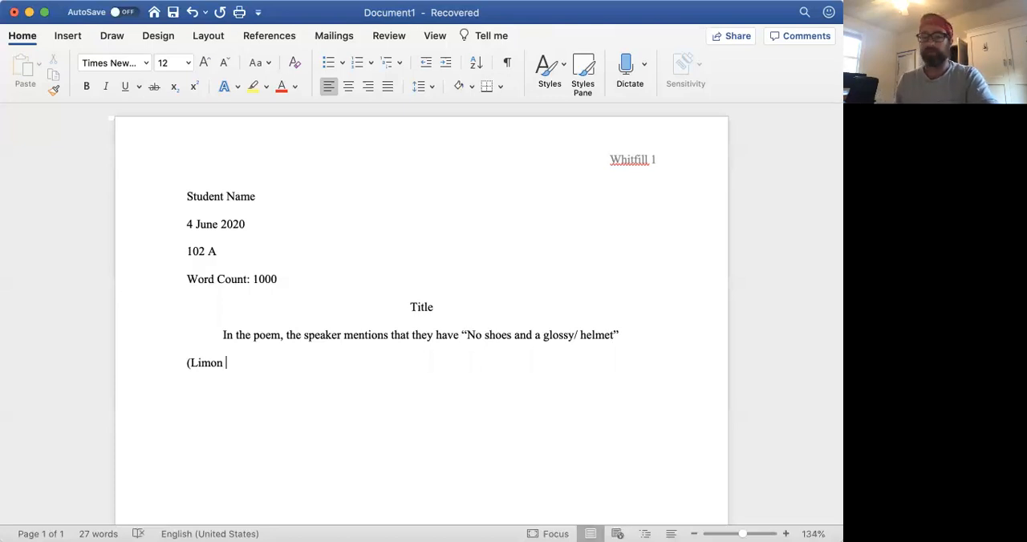
text( 46))
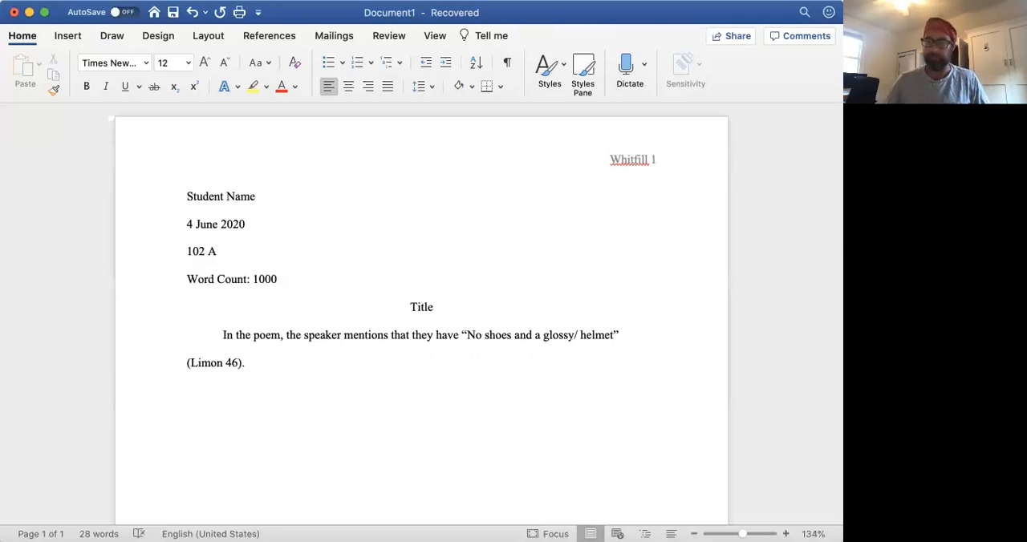
text(.)
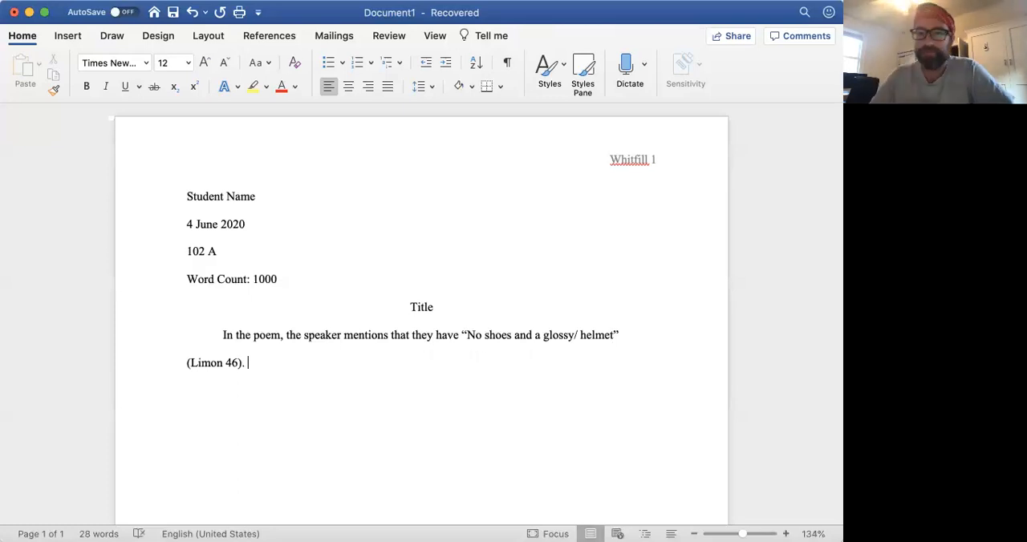
Step: Highlight the author's last name and the page number in the parenthetical citation
double_click(204, 362)
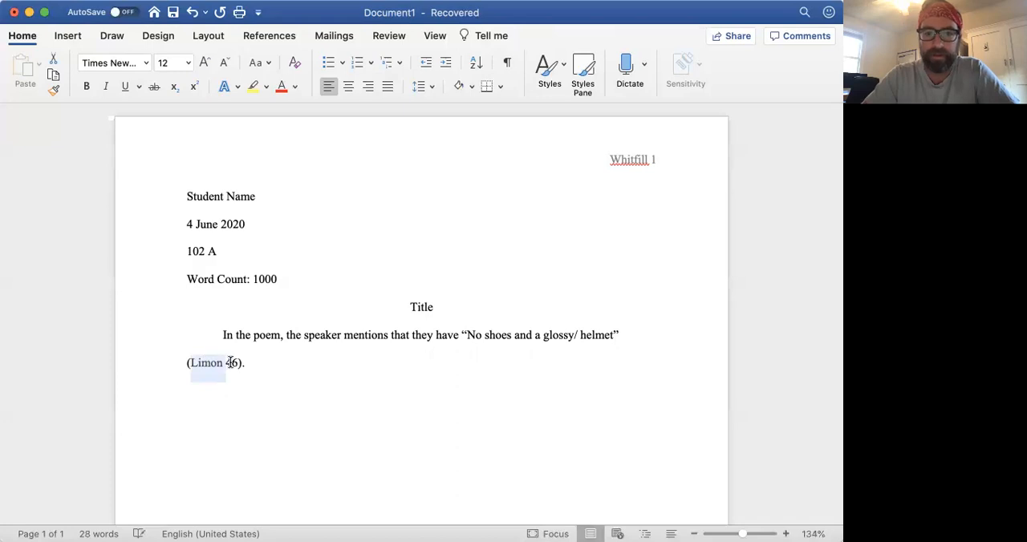
double_click(231, 363)
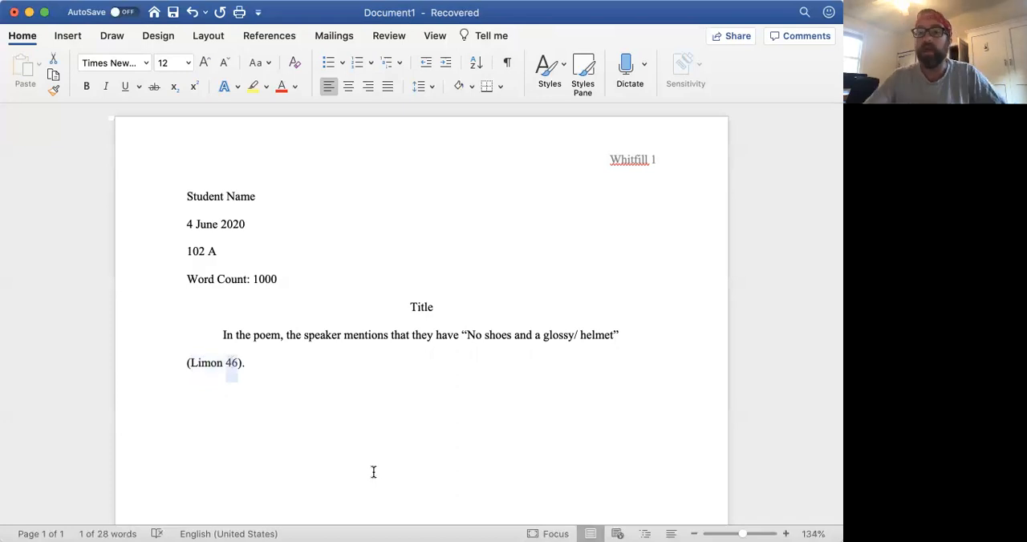
click(208, 365)
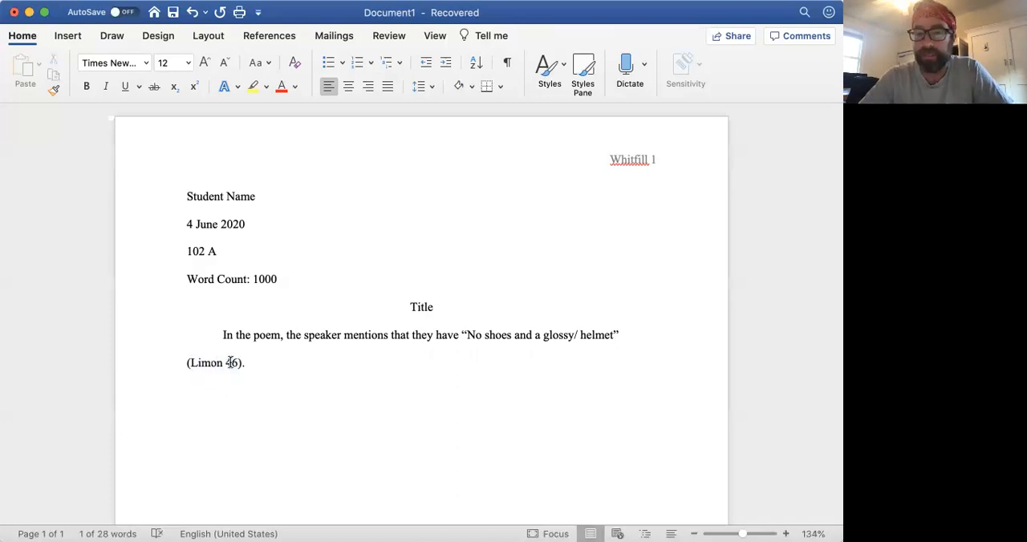
Step: After the citation, begin a second sentence reading: By using the word “shoes,” the speaker
click(263, 365)
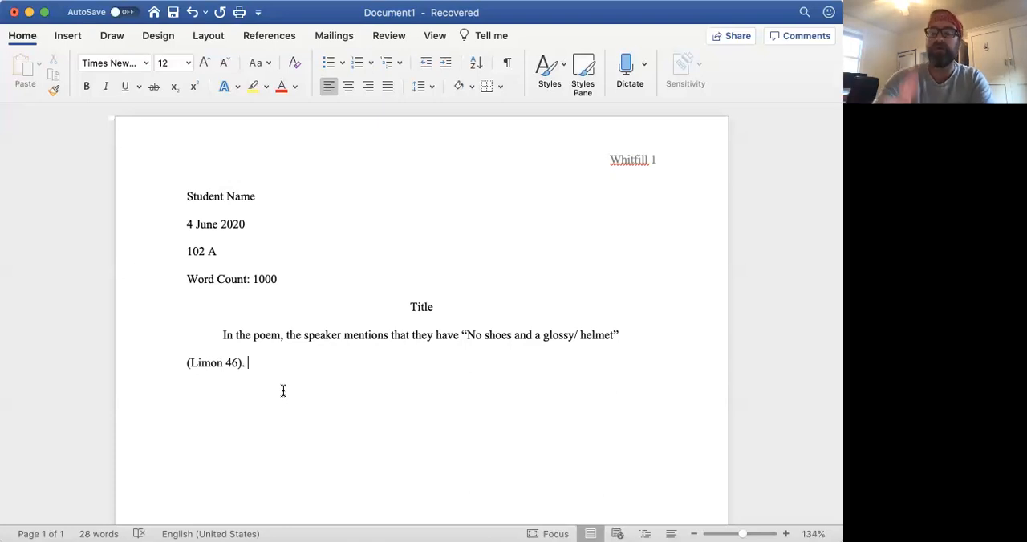
text(By )
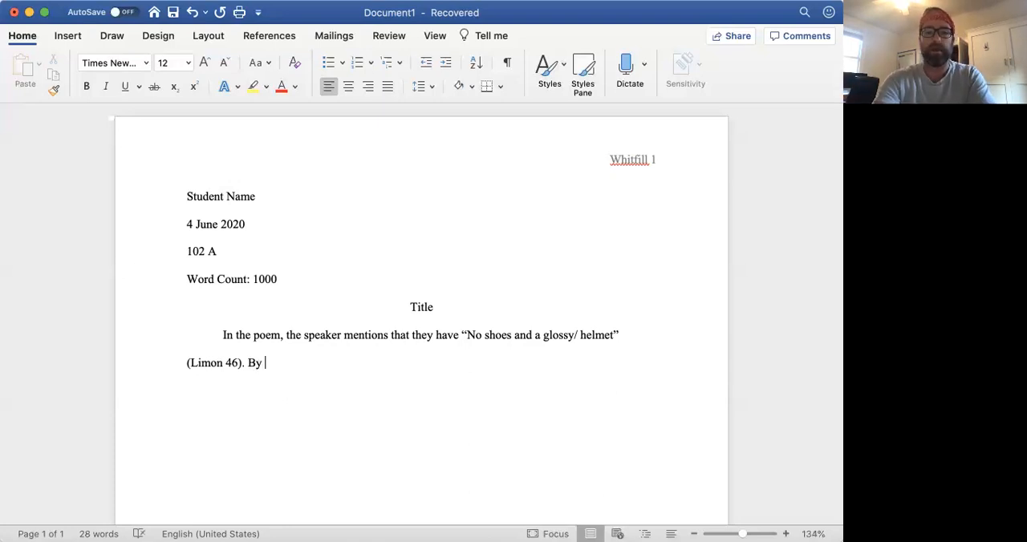
text(using the word "shoes)
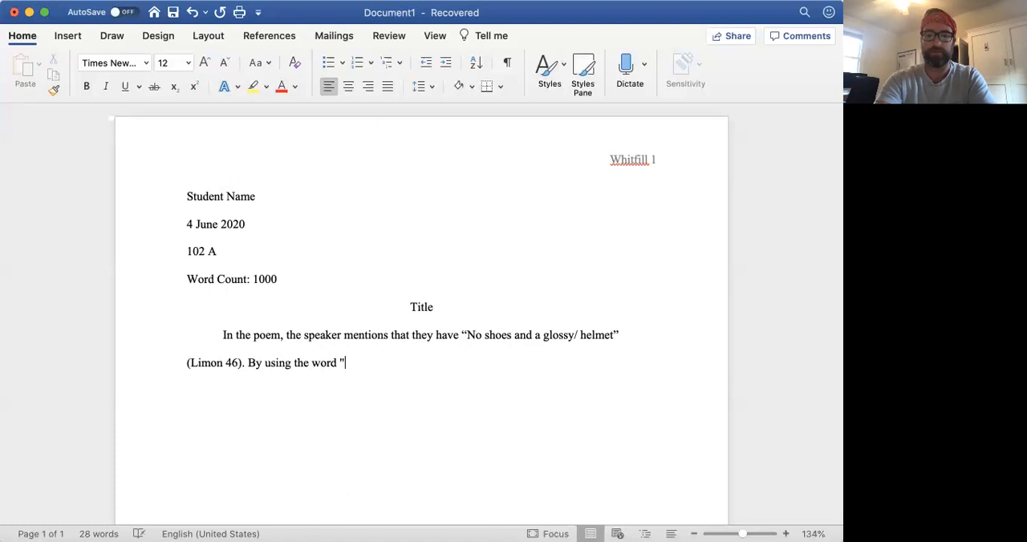
text(," the speker)
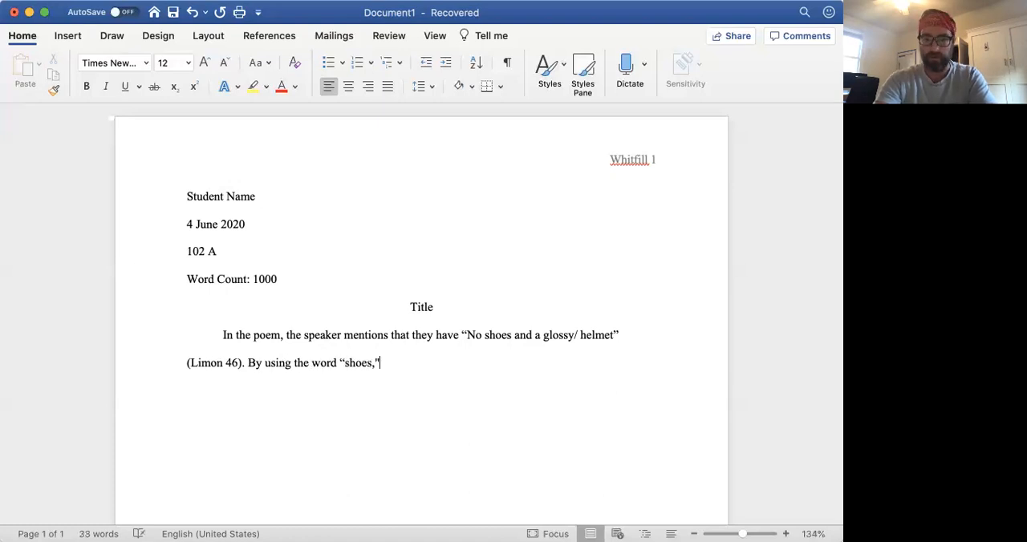
key(BackSpace)
key(BackSpace)
key(BackSpace)
text(aker)
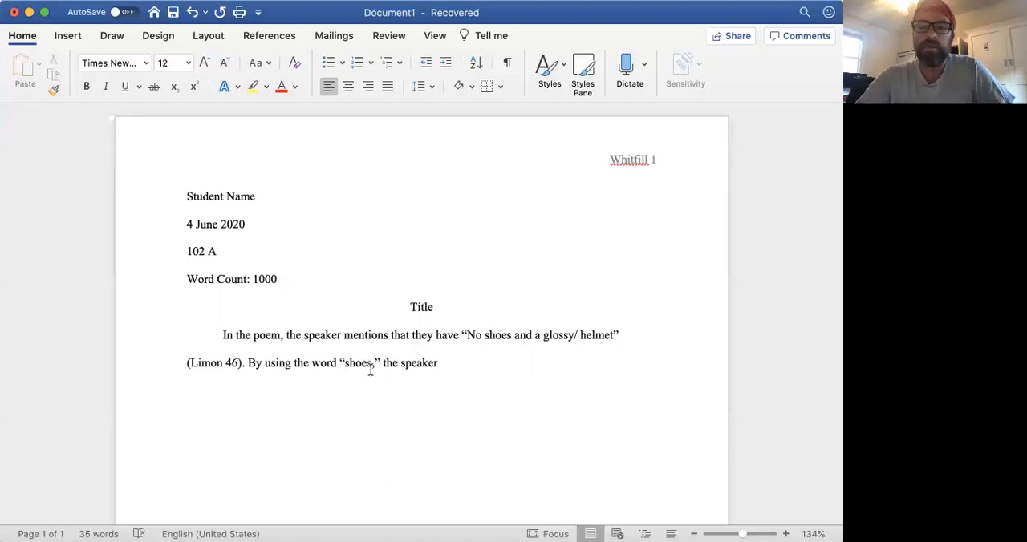
Step: Highlight the quoted word “shoes,” in the second sentence, its source word in the poem quotation, and the quotation marks around it
drag(384, 363, 339, 363)
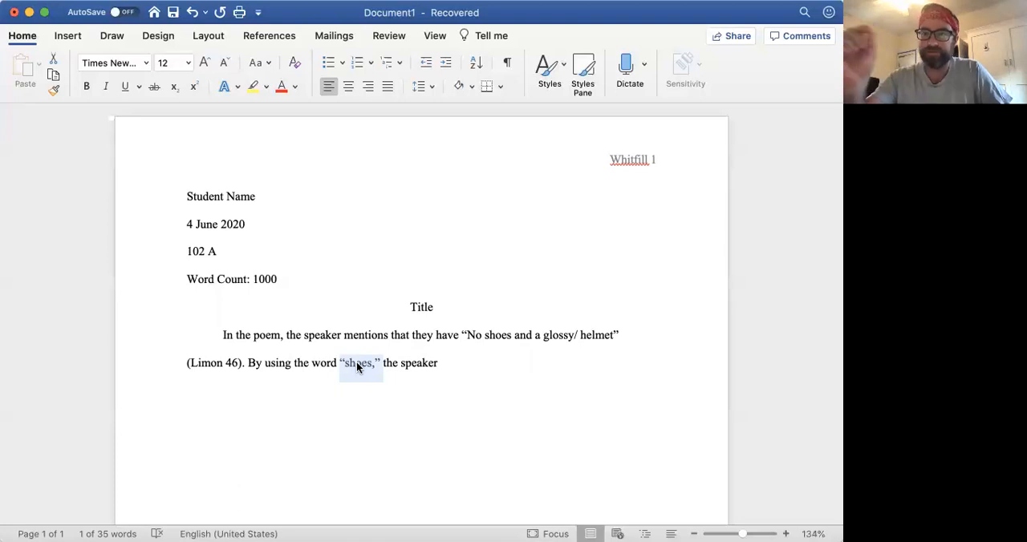
double_click(493, 338)
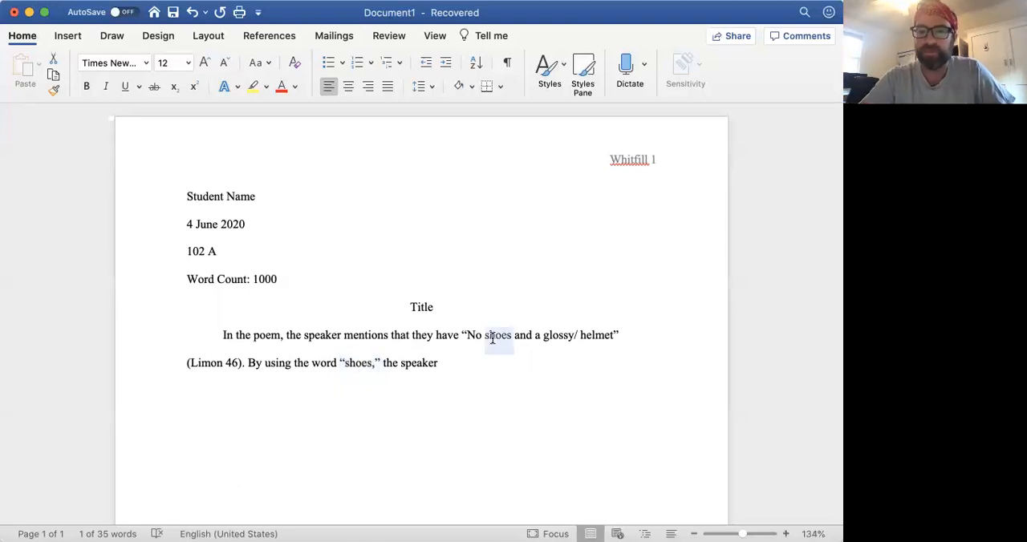
click(377, 363)
double_click(377, 362)
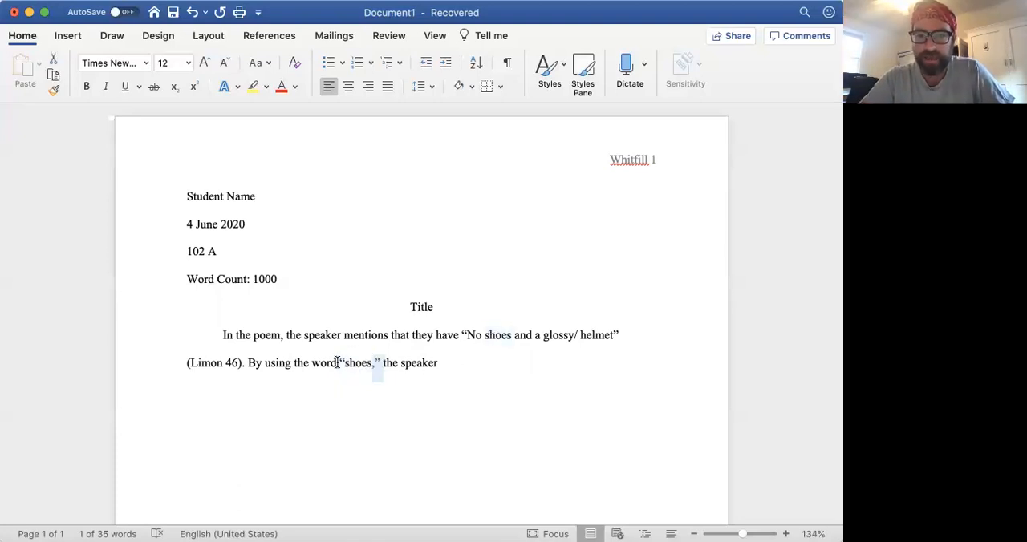
double_click(341, 361)
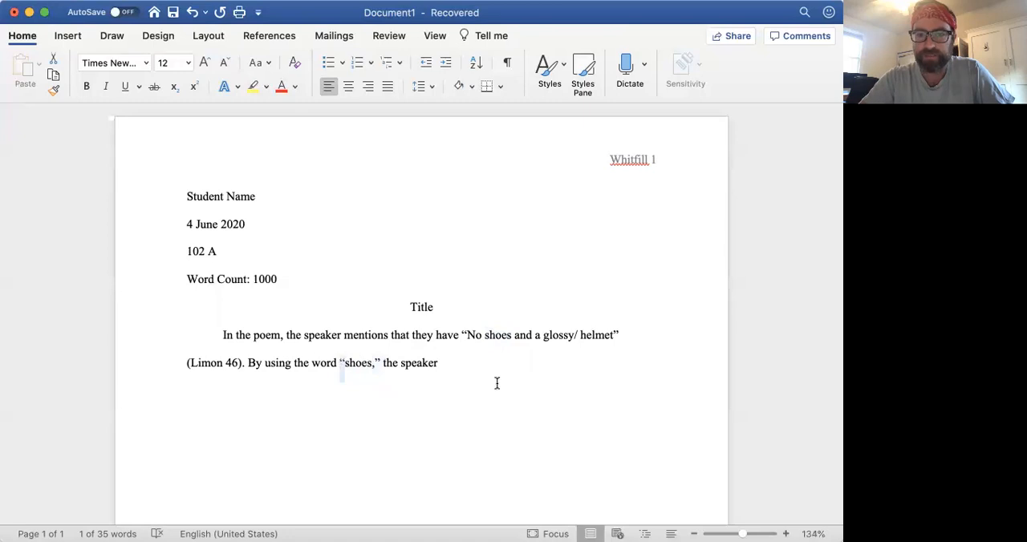
click(450, 361)
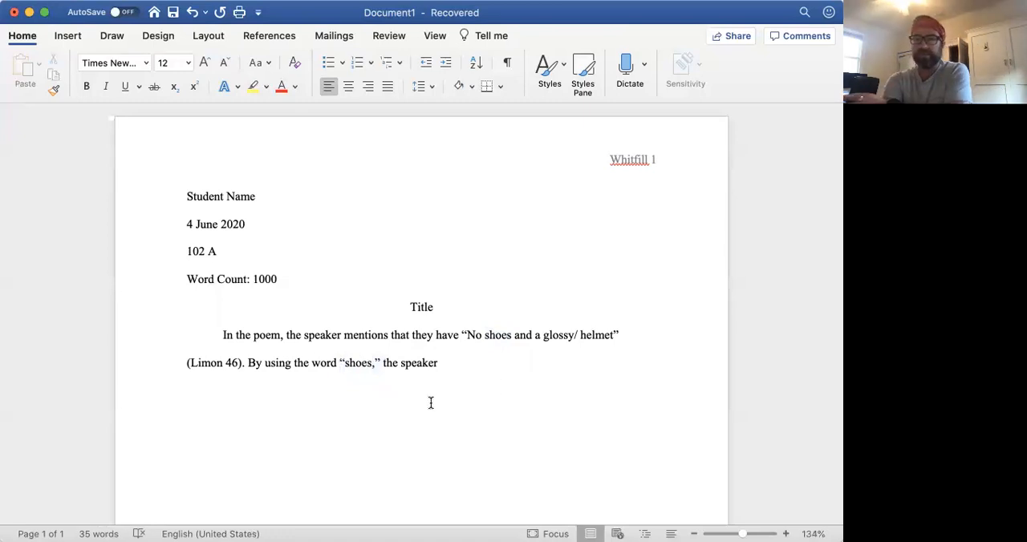